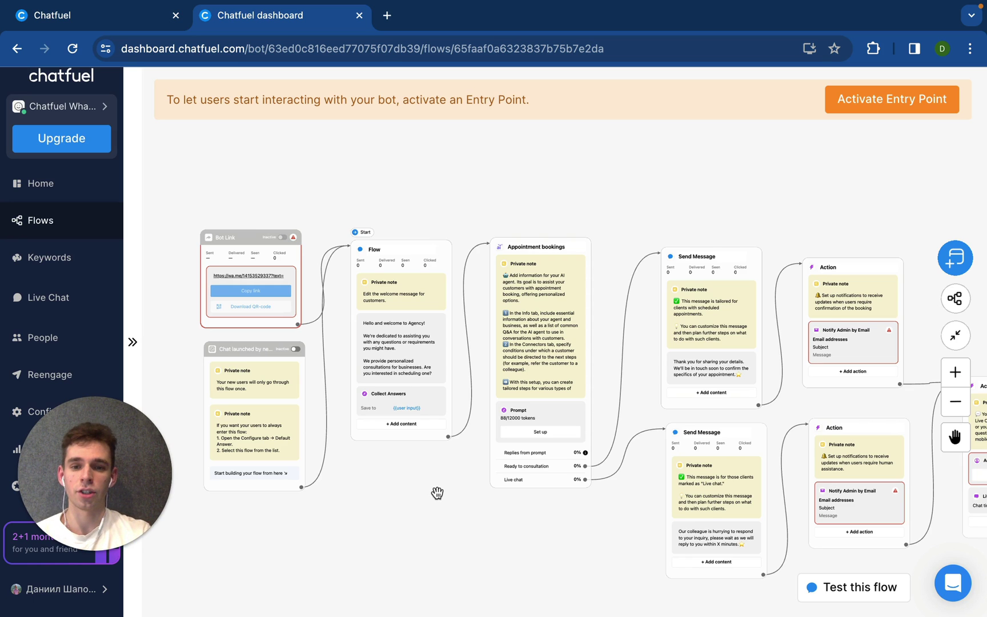
Step: Insert 'Chatfuel ' so the welcome reads 'Hello and welcome to Chatfuel Agency!'
click(382, 292)
scroll(383, 293, up, 2)
scroll(383, 294, up, 2)
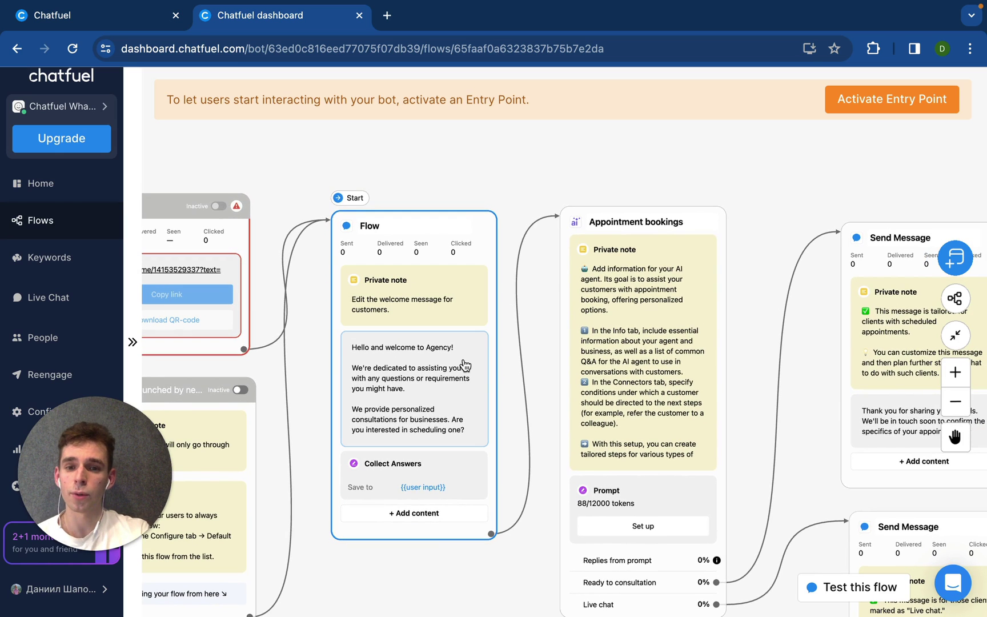
click(407, 356)
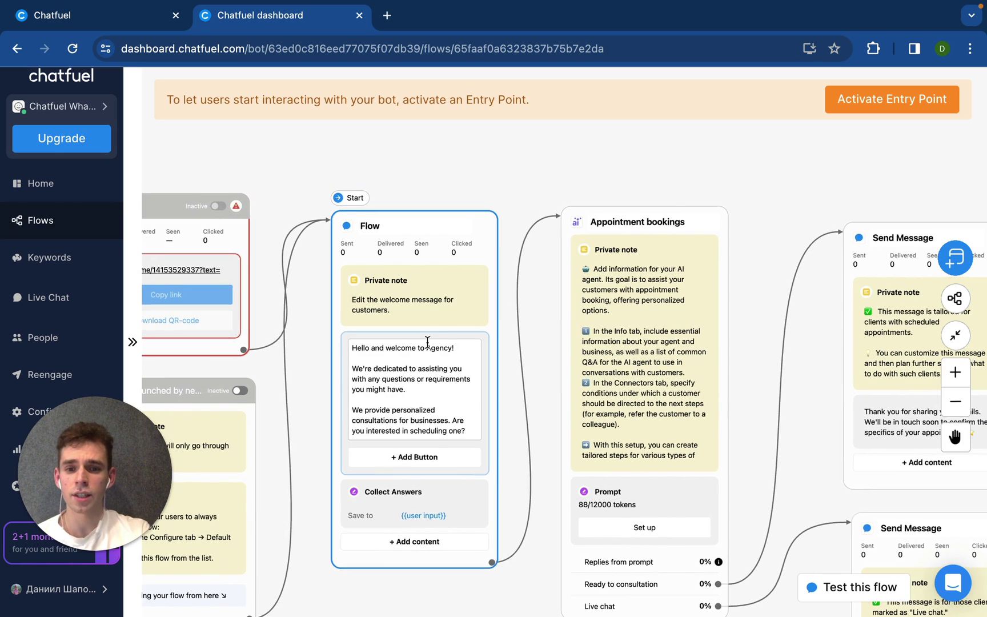
scroll(409, 353, up, 3)
scroll(421, 348, up, 1)
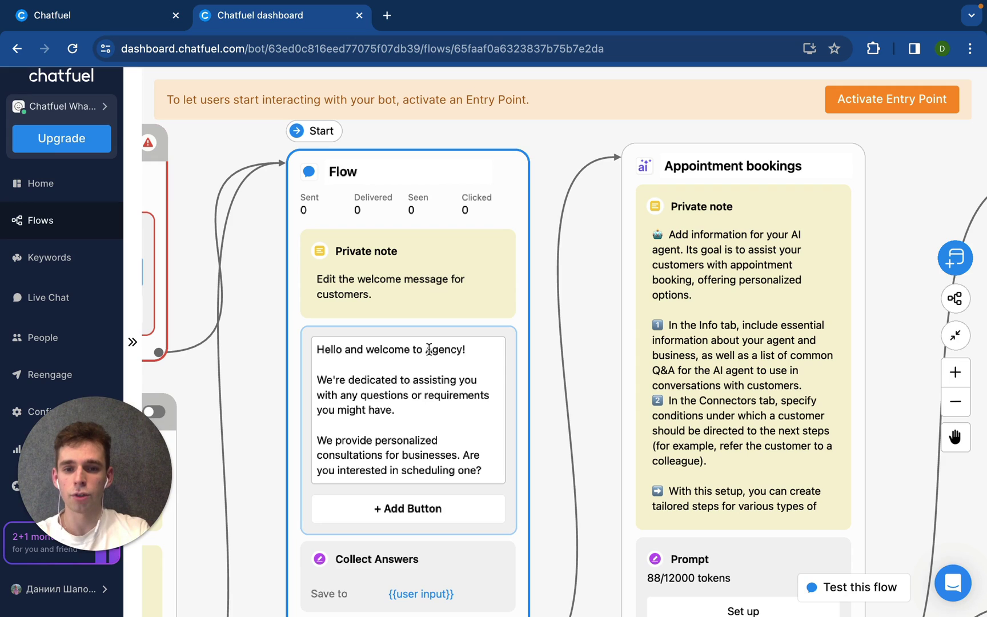
click(423, 350)
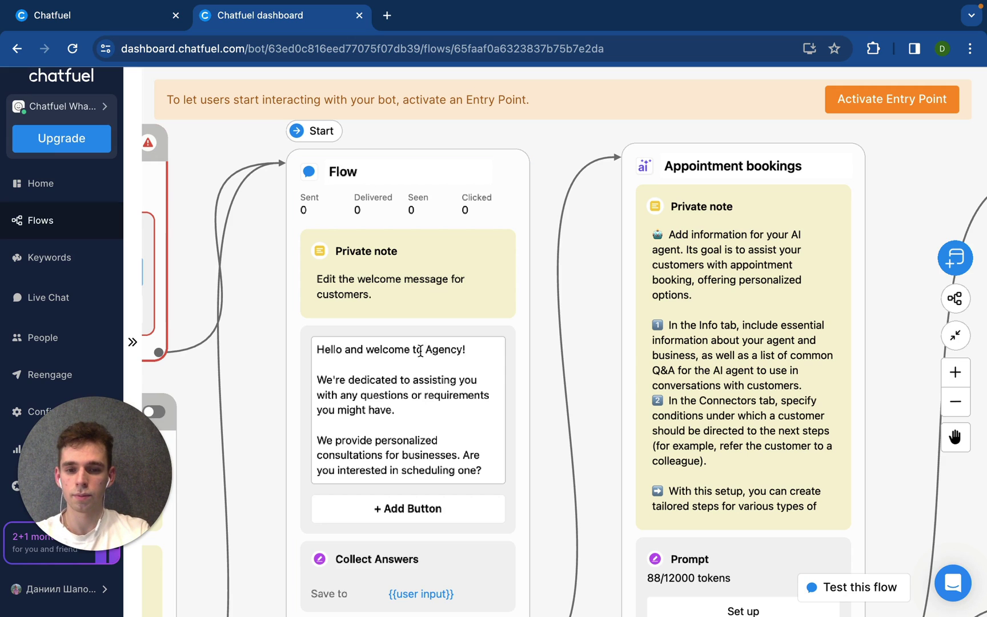
double_click(428, 350)
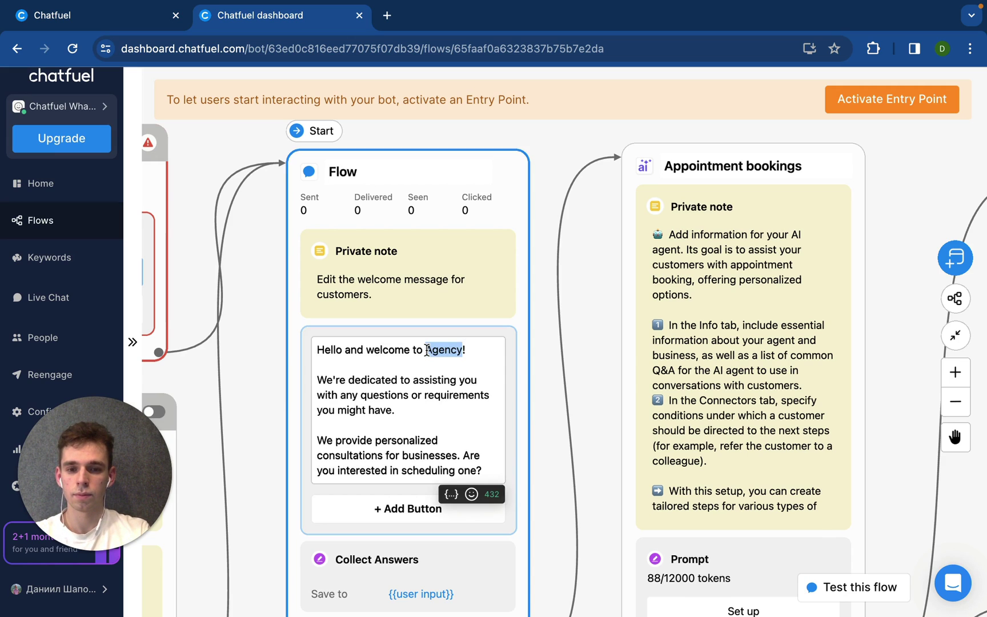
click(427, 350)
text(Cha)
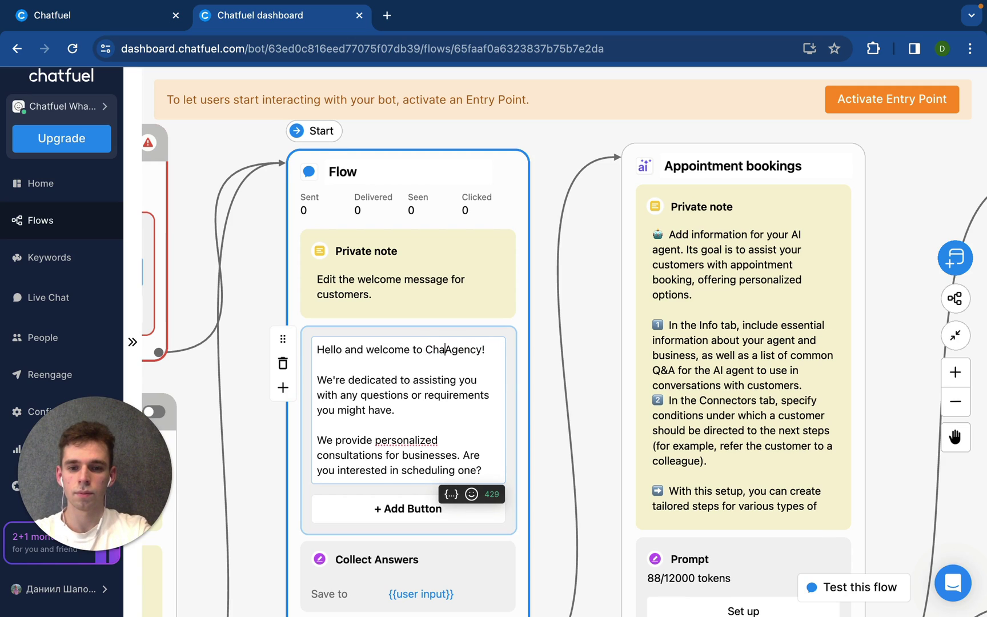
text(tfuel)
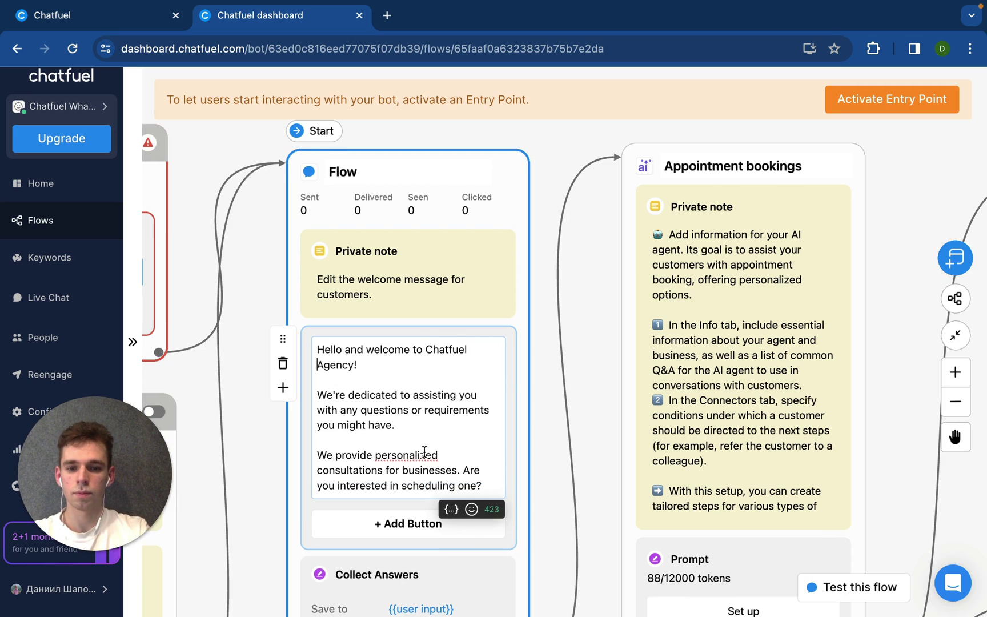
click(413, 540)
scroll(398, 579, down, 3)
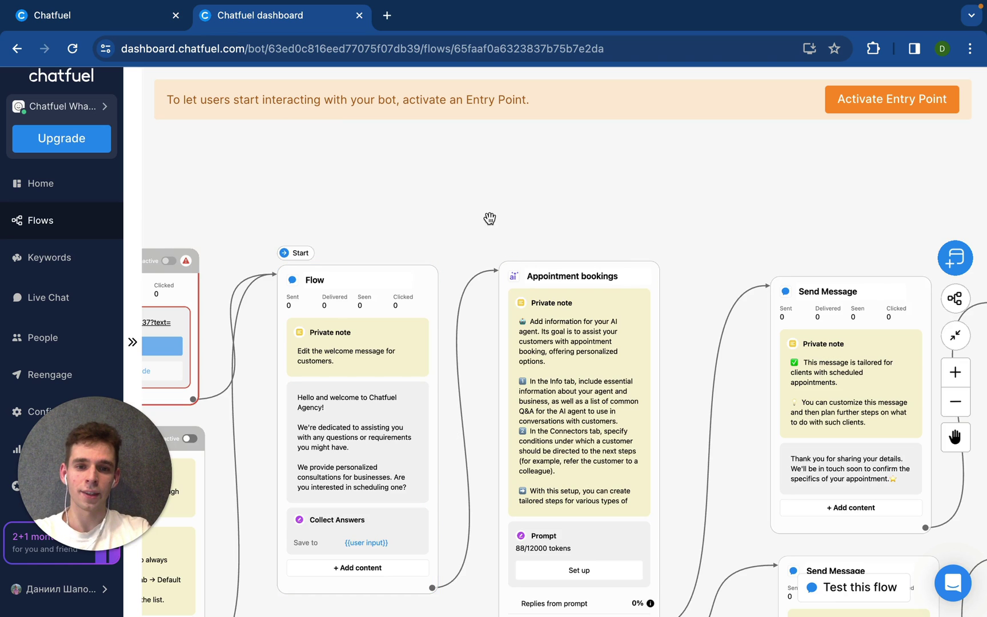
Step: Open the Appointment bookings AI agent settings and fill in the company name
drag(519, 257, 337, 171)
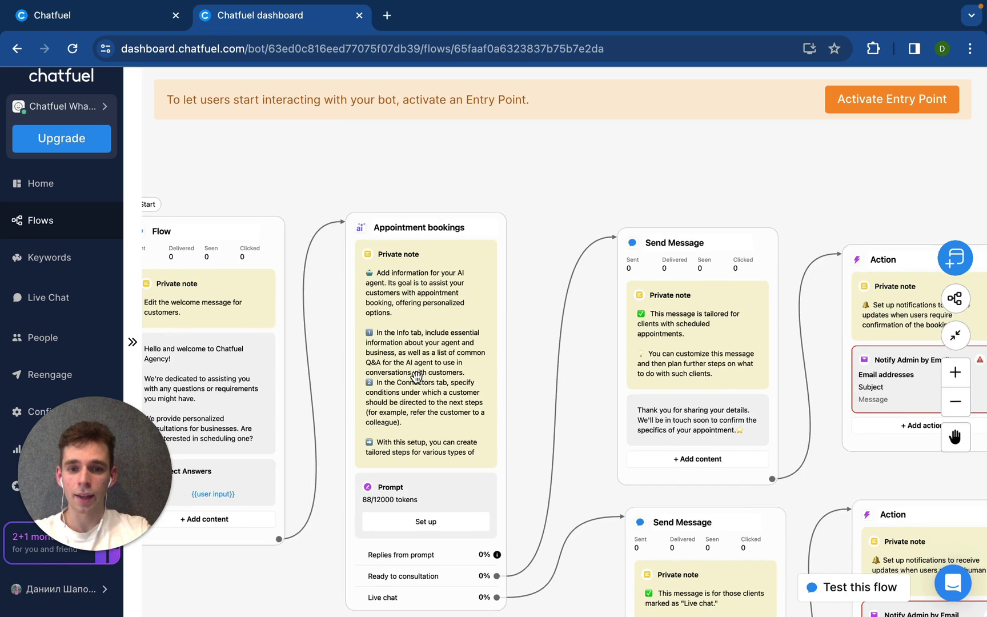
scroll(427, 430, up, 2)
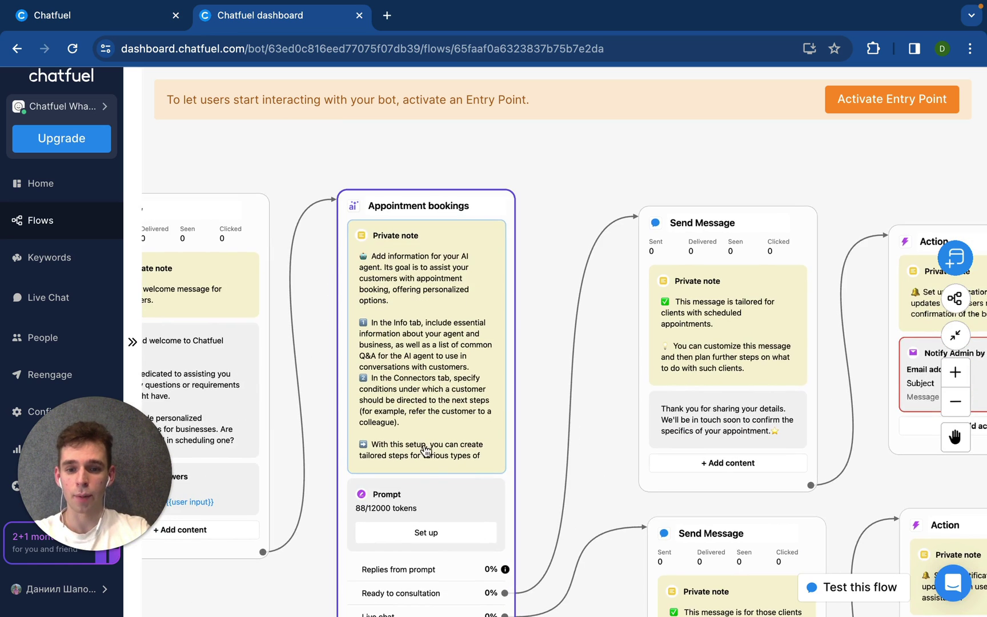
click(417, 545)
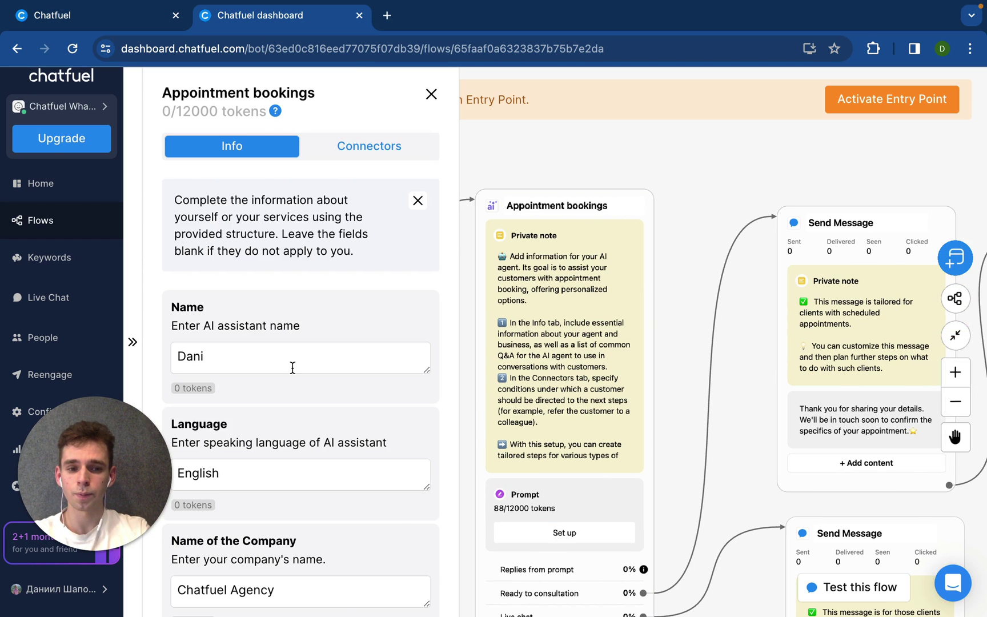
scroll(290, 368, down, 1)
scroll(400, 343, up, 1)
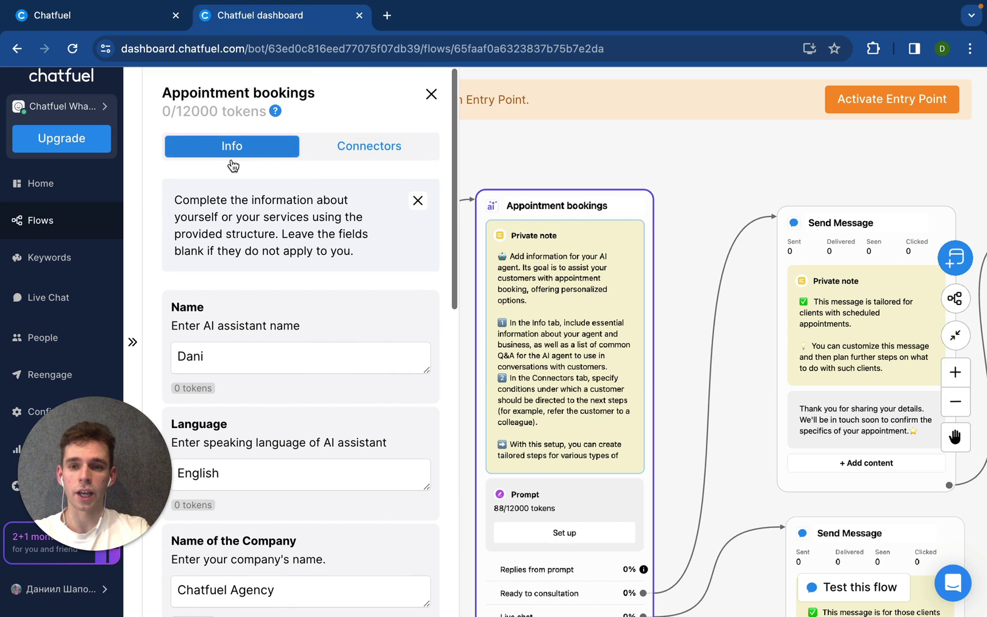
scroll(280, 236, down, 1)
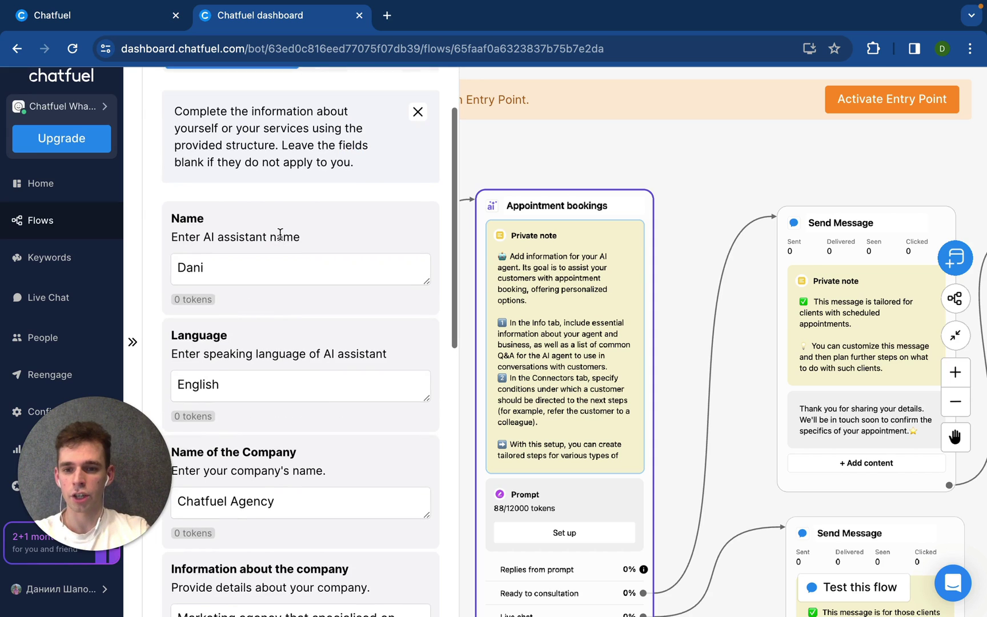
scroll(280, 235, up, 1)
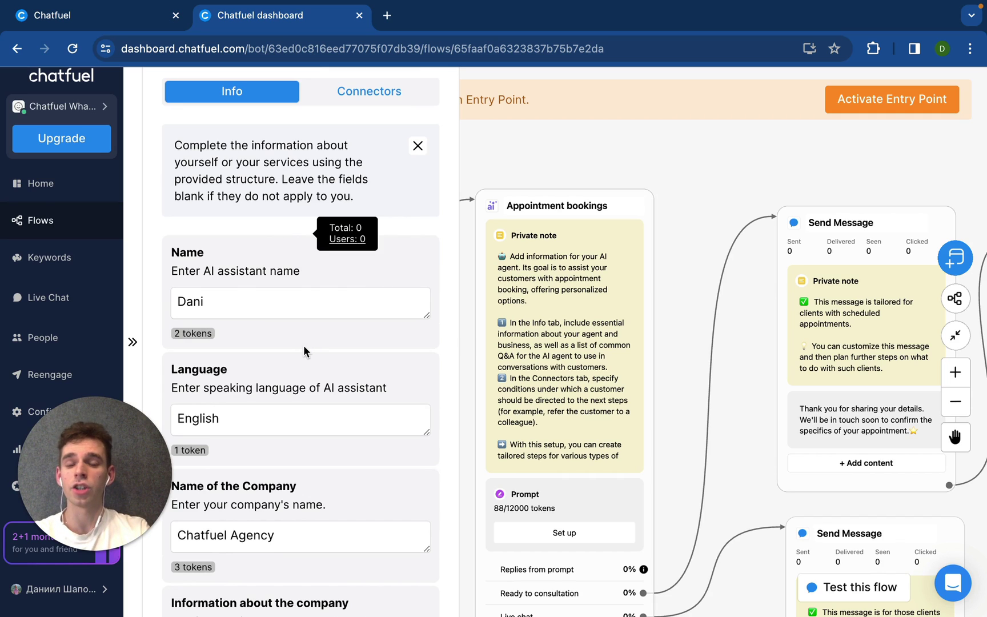
scroll(304, 337, down, 1)
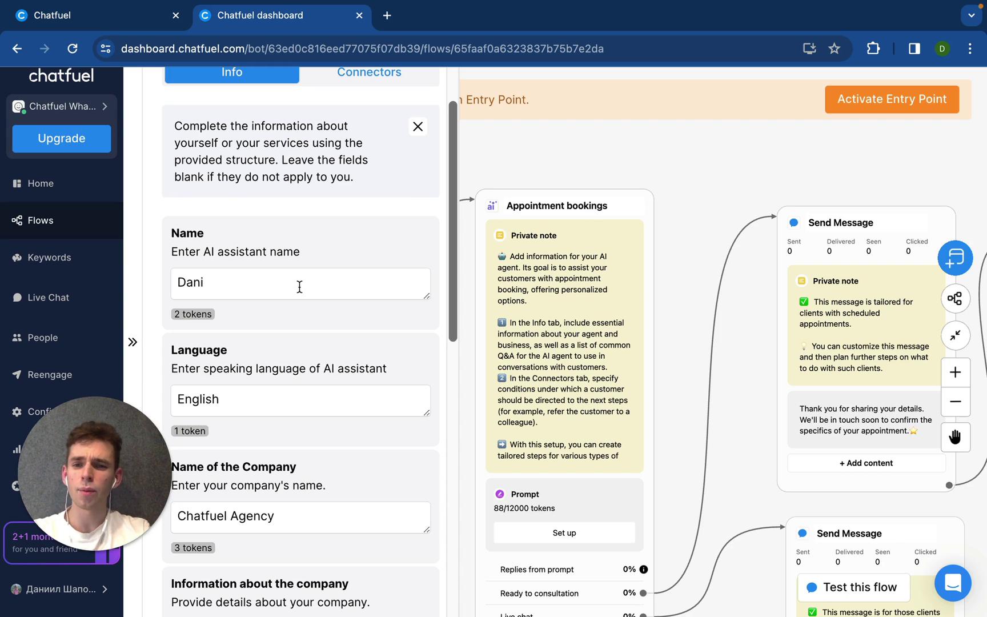
scroll(257, 294, down, 1)
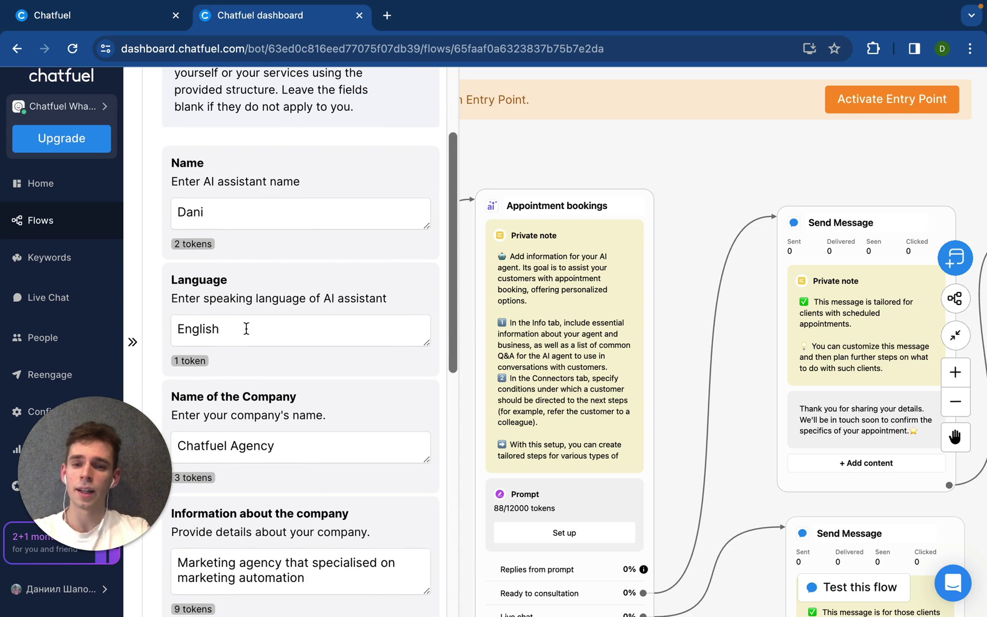
scroll(245, 329, down, 1)
scroll(283, 352, down, 1)
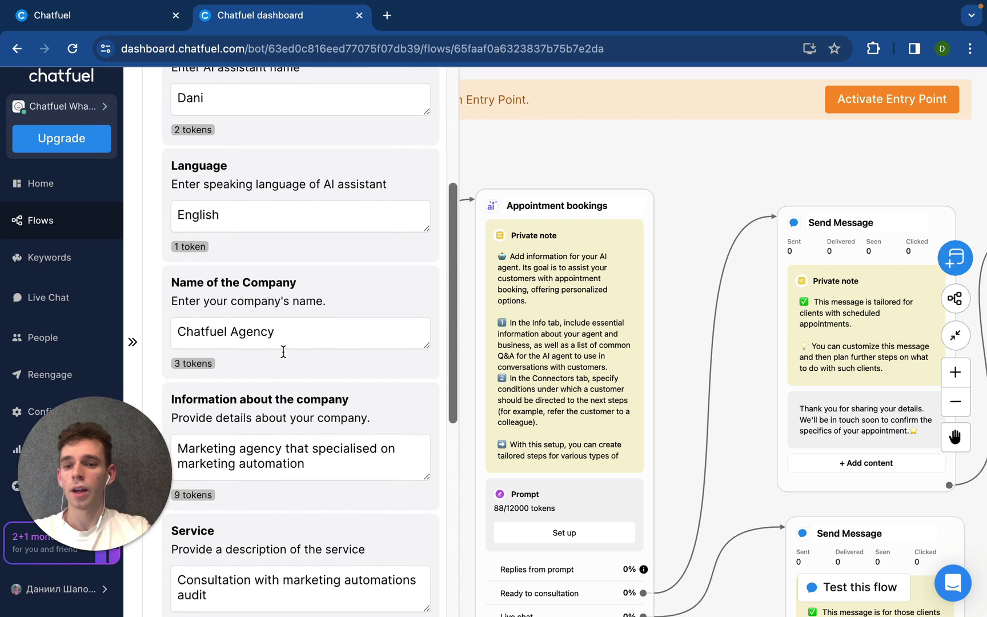
click(301, 337)
scroll(300, 337, down, 1)
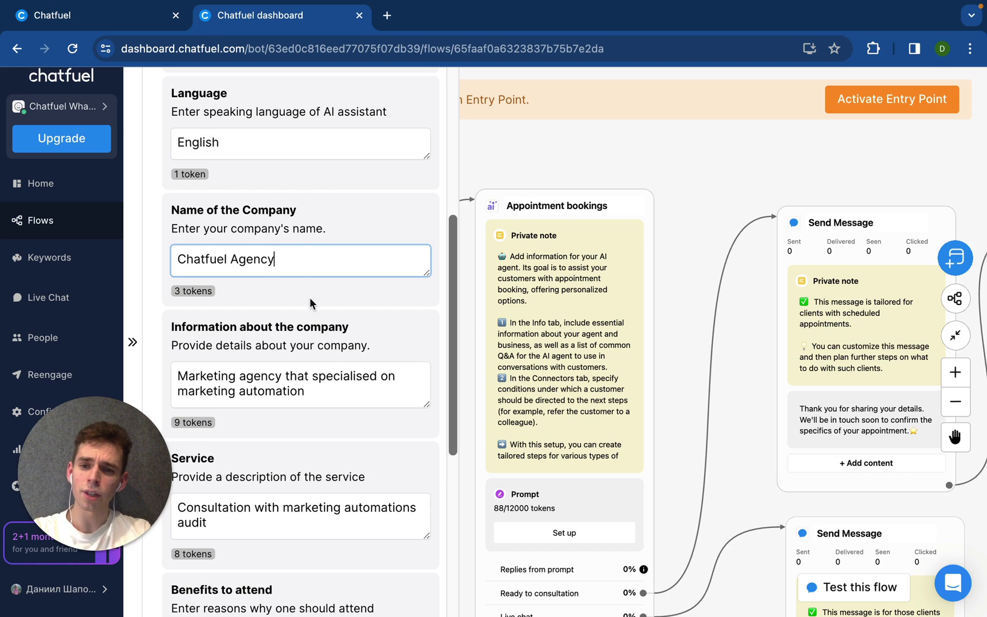
scroll(312, 305, down, 1)
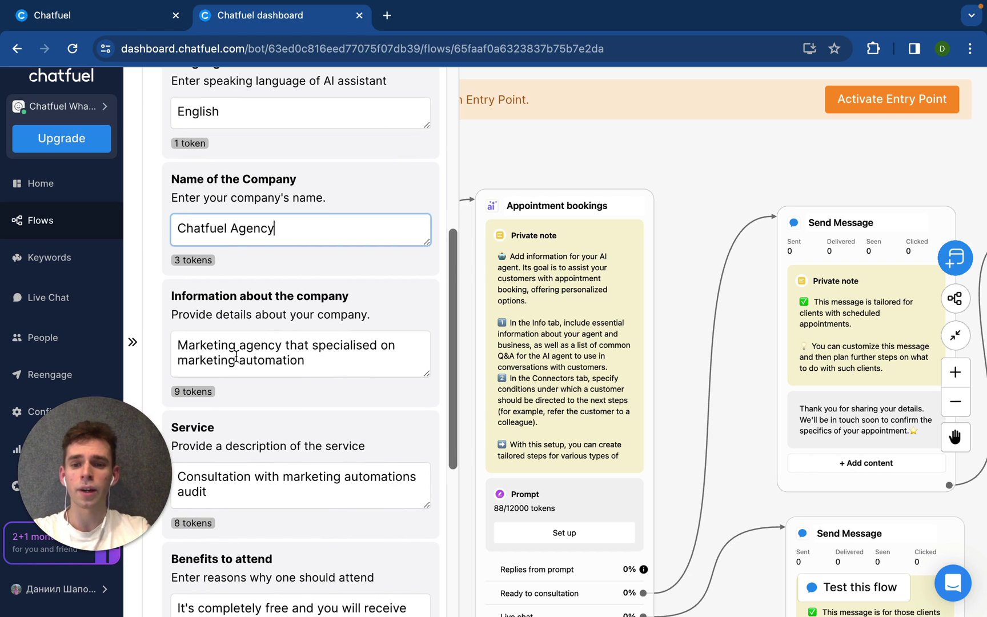
drag(311, 360, 217, 360)
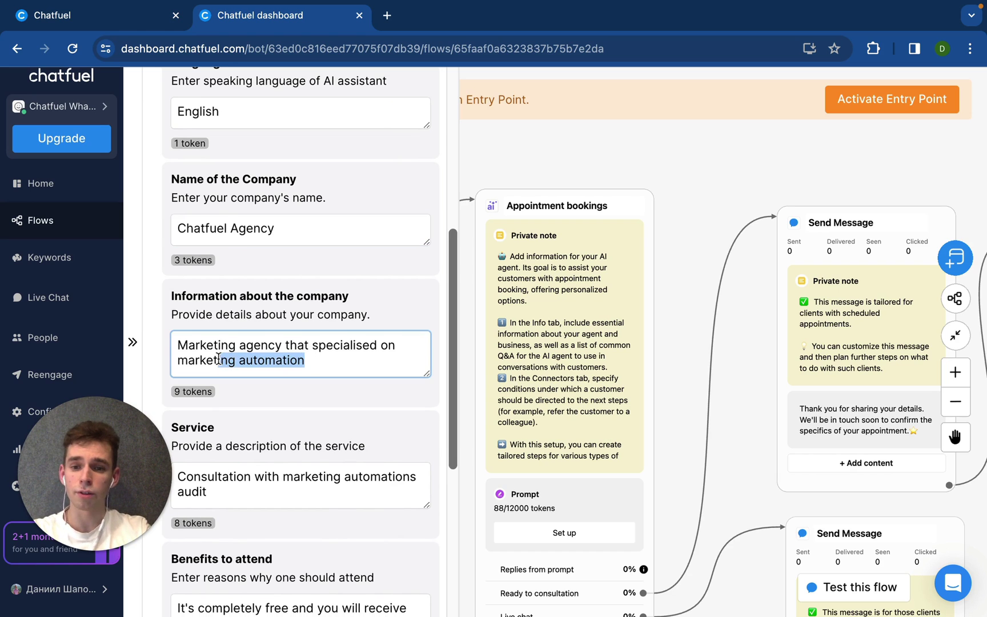
scroll(218, 359, down, 1)
scroll(273, 386, down, 1)
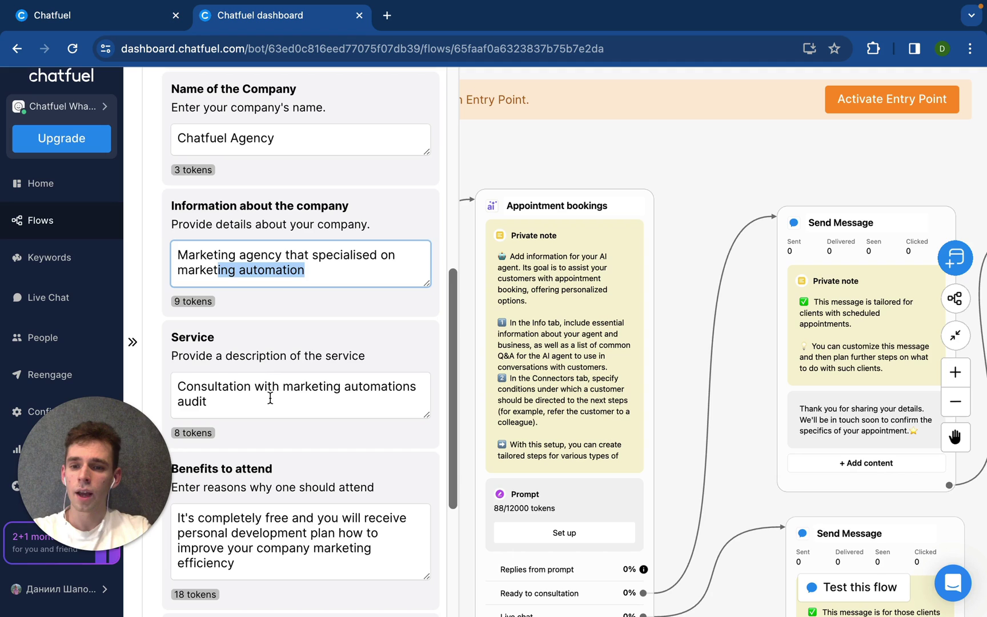
Step: Describe the marketing automation audit consultation and list its free personal-plan benefits
click(270, 399)
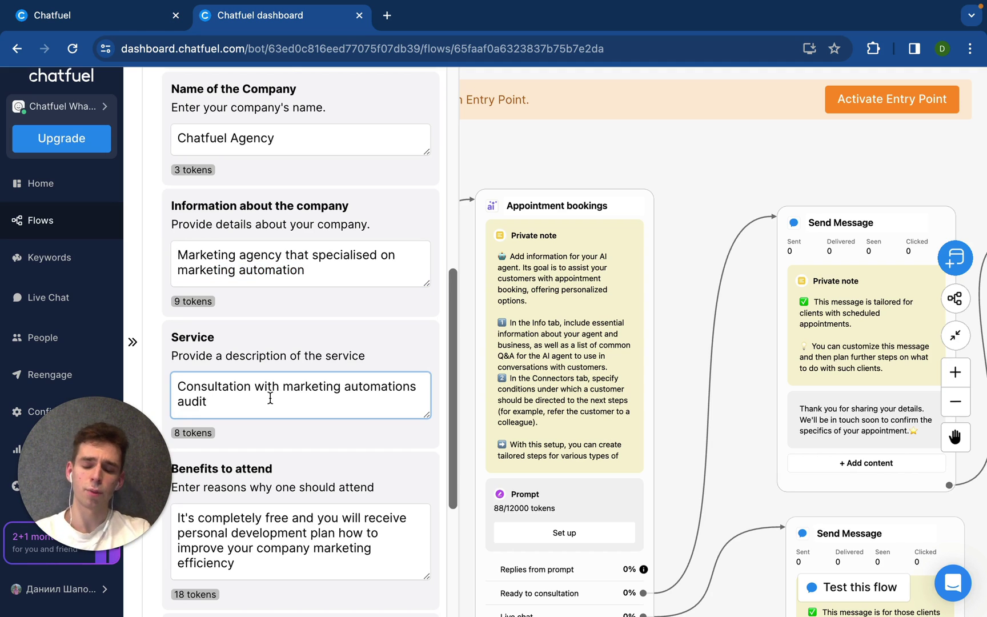
scroll(271, 398, down, 1)
scroll(270, 402, down, 1)
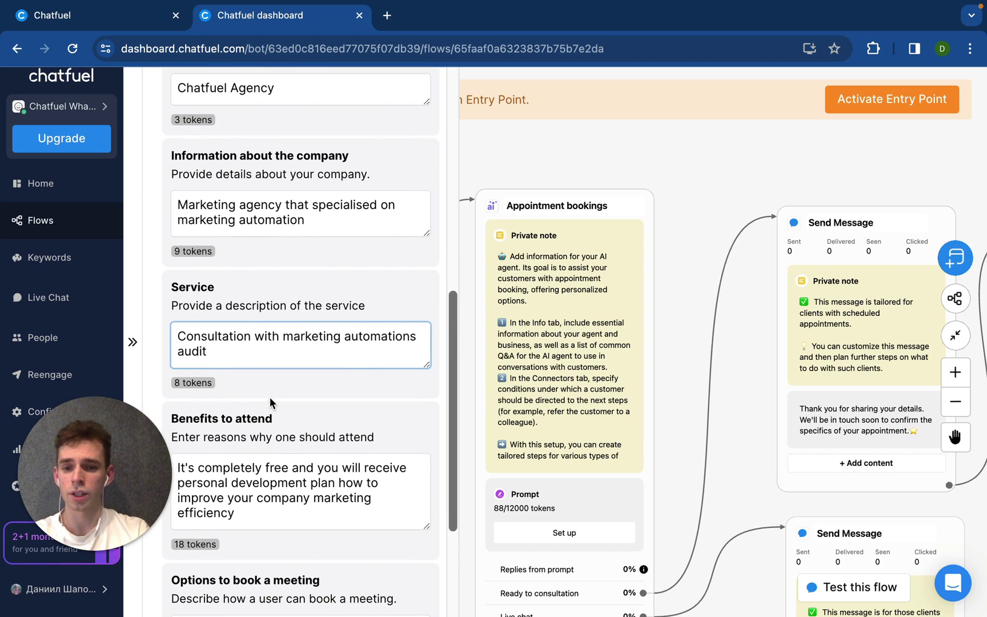
scroll(271, 403, down, 1)
click(257, 423)
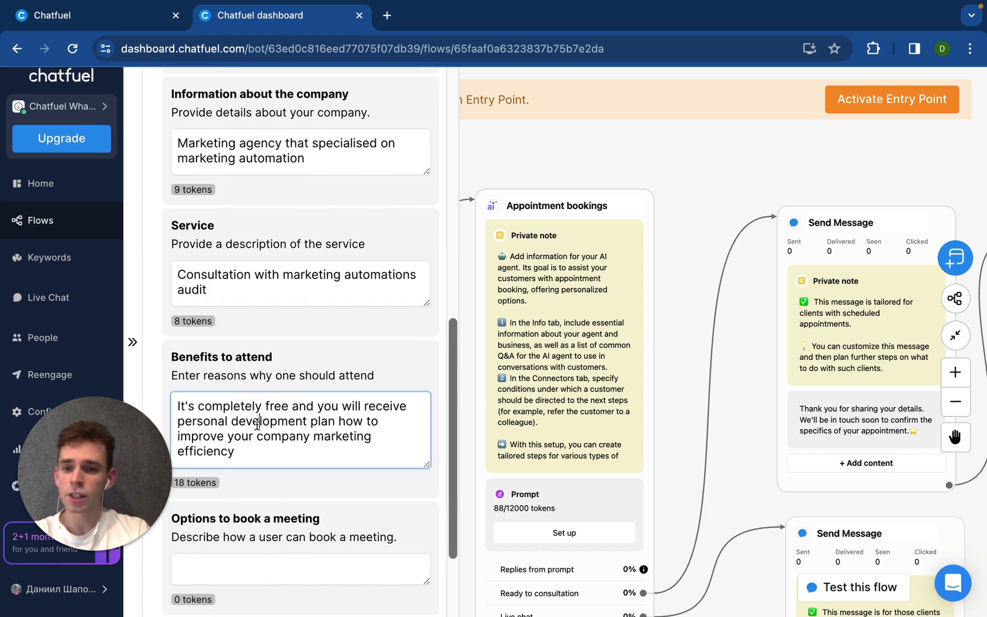
click(269, 453)
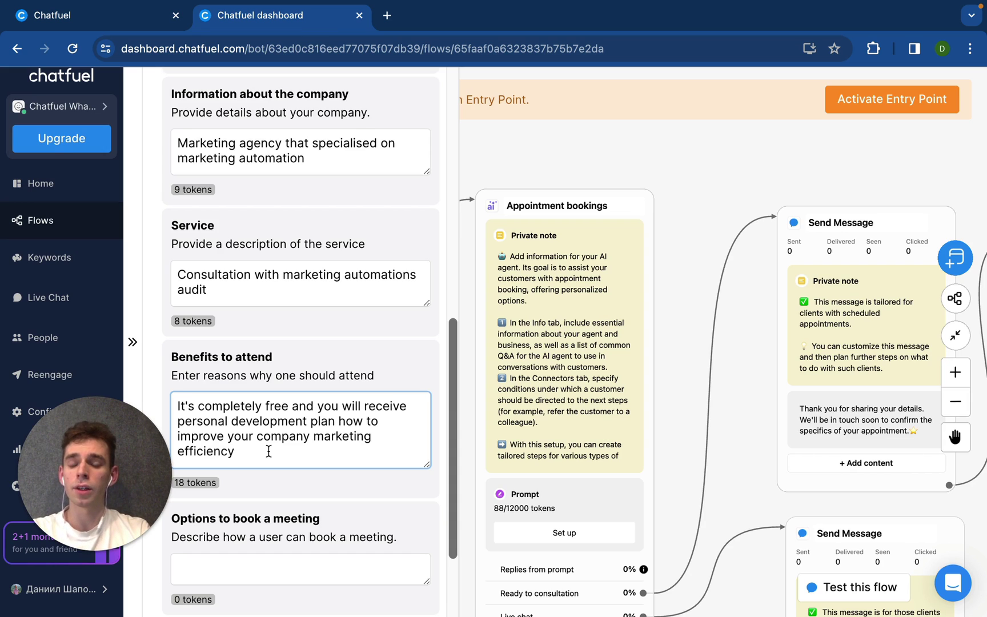
scroll(269, 452, down, 1)
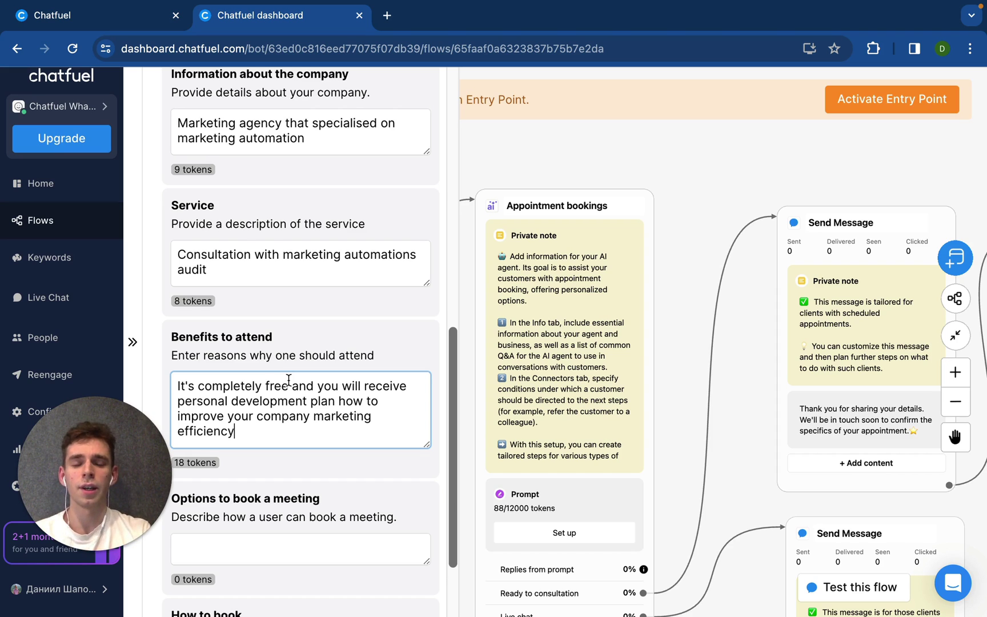
scroll(288, 380, down, 1)
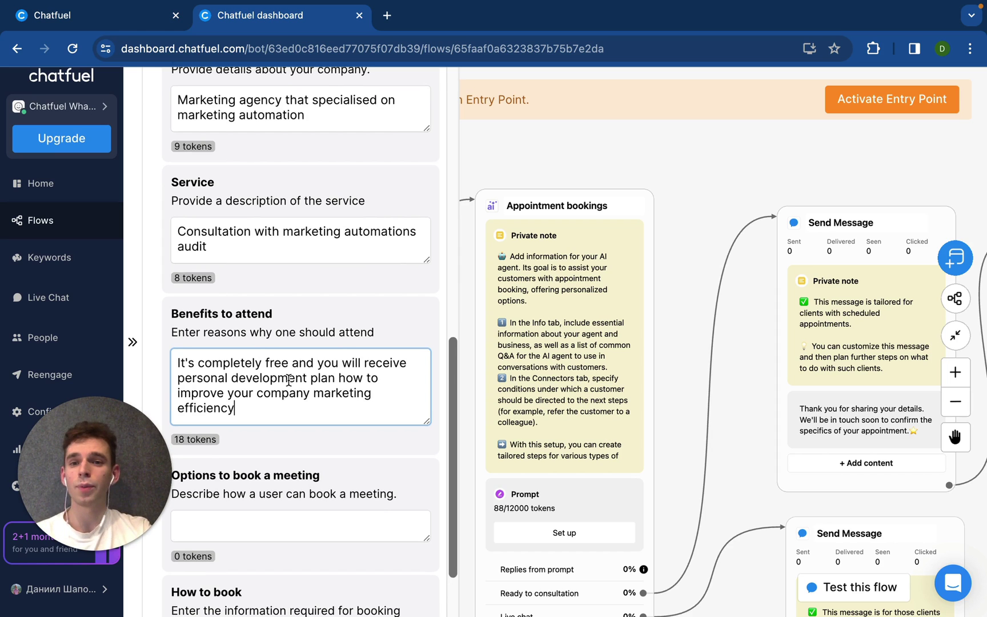
scroll(288, 379, down, 1)
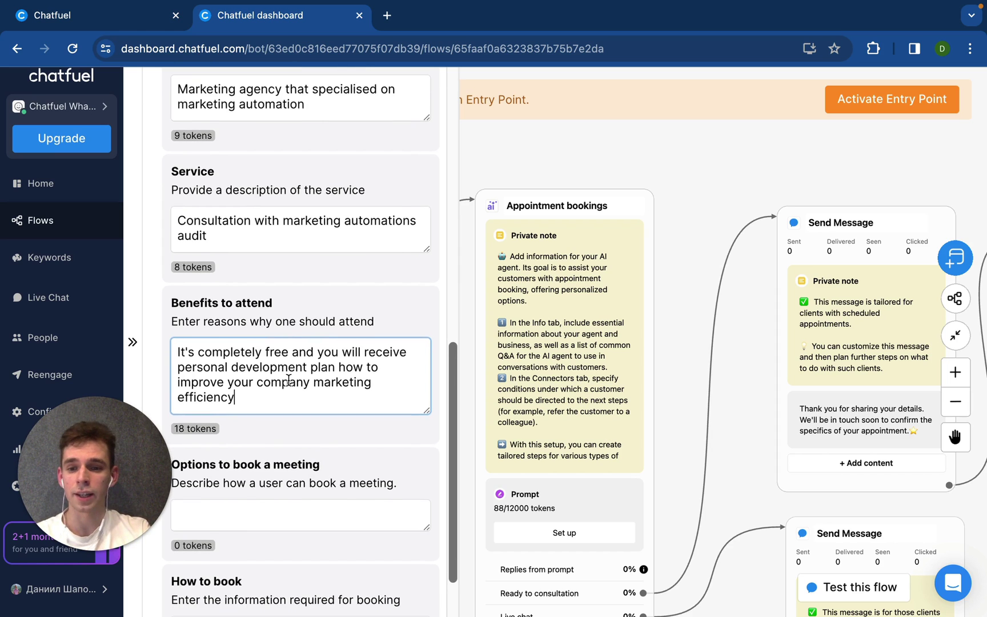
scroll(288, 379, down, 2)
Step: Set booking options to 'Use Calendly link', paste the Calendly URL, and view connector conditions
click(276, 441)
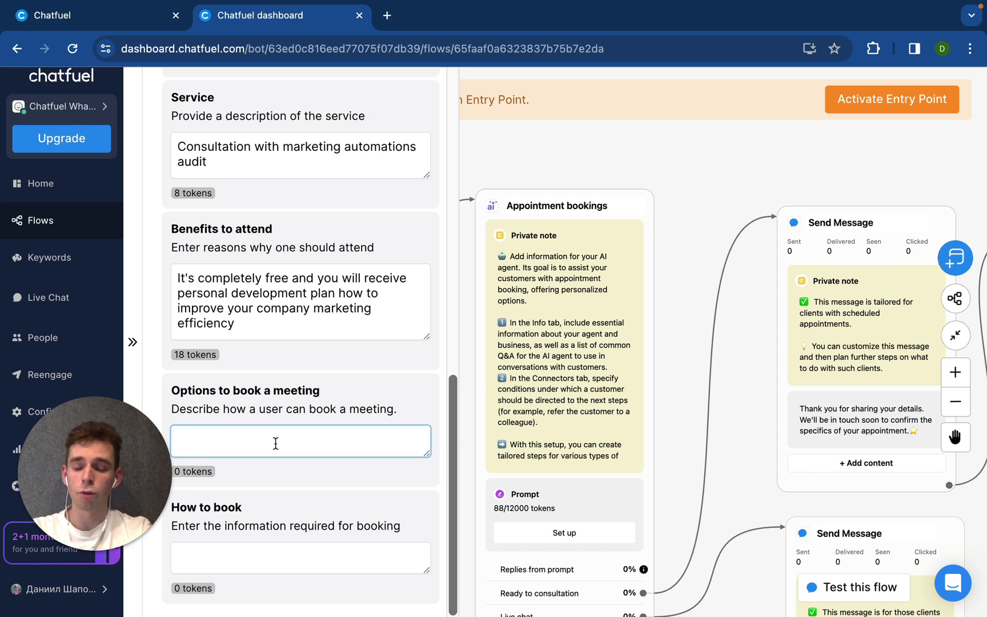
text(Use )
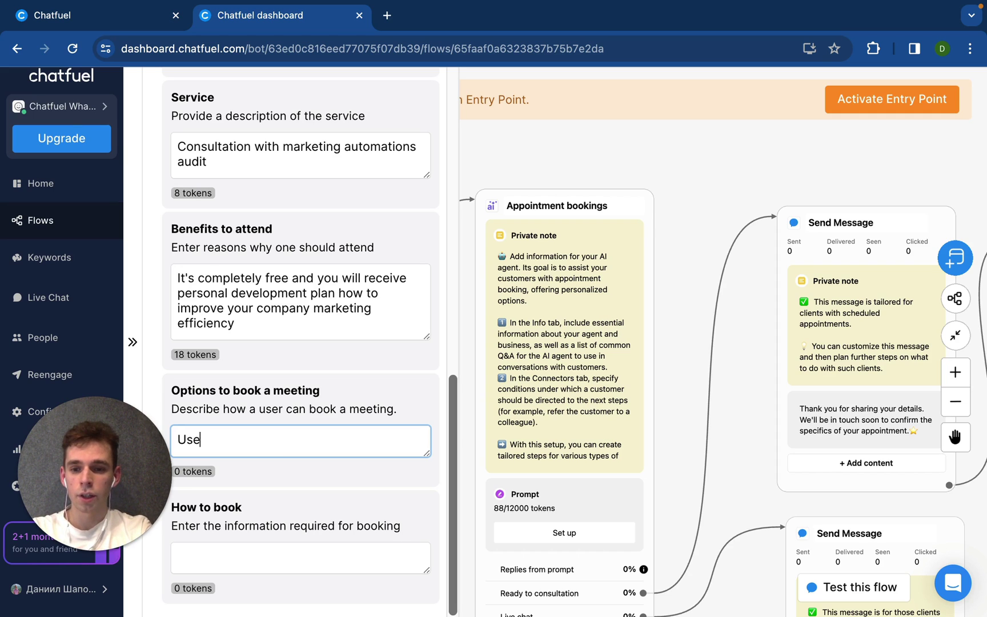
text(Calen)
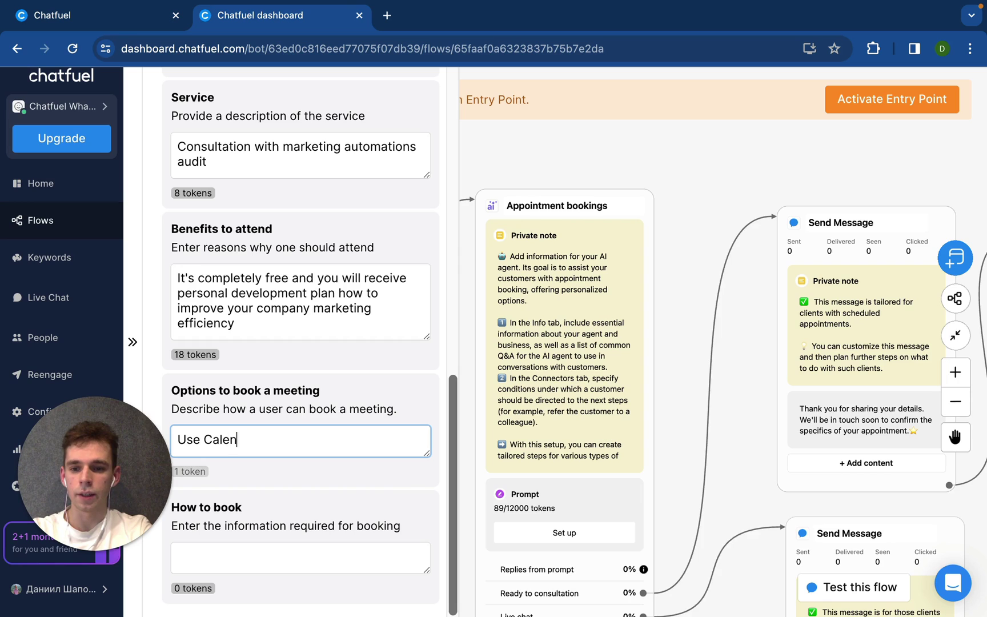
text(dly link)
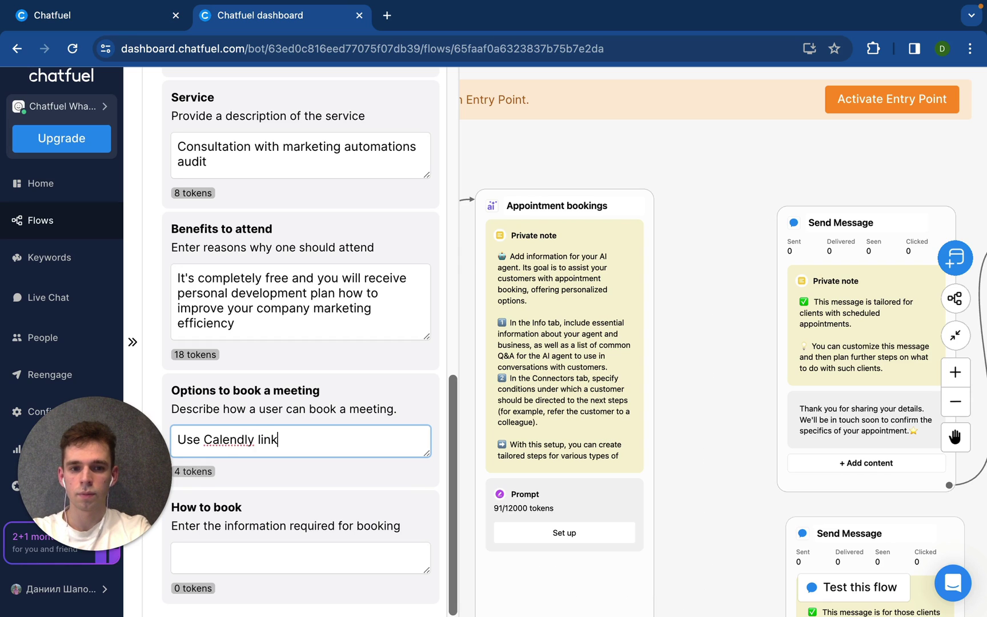
click(680, 131)
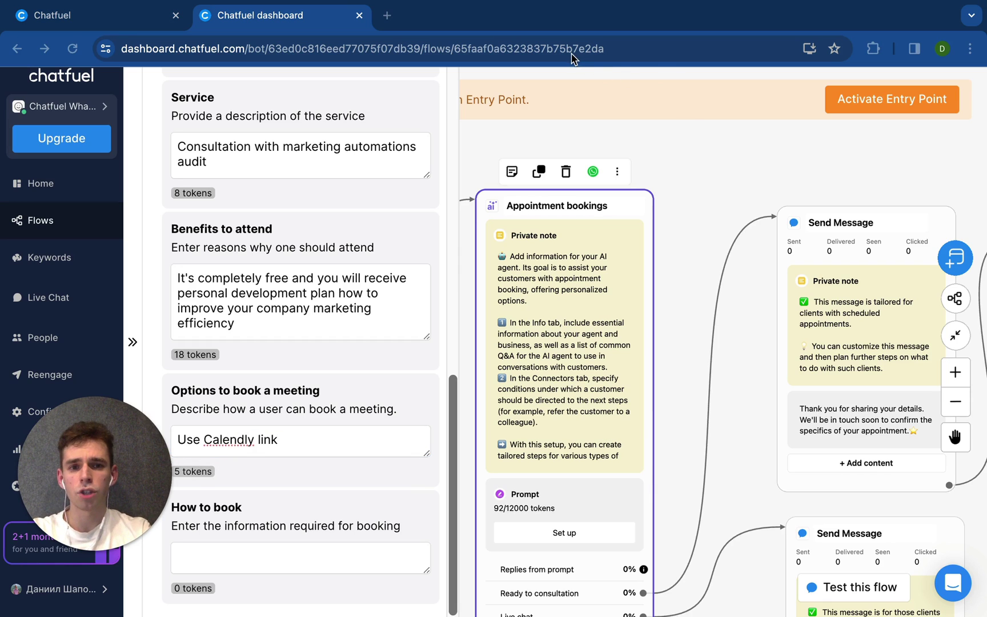
click(360, 558)
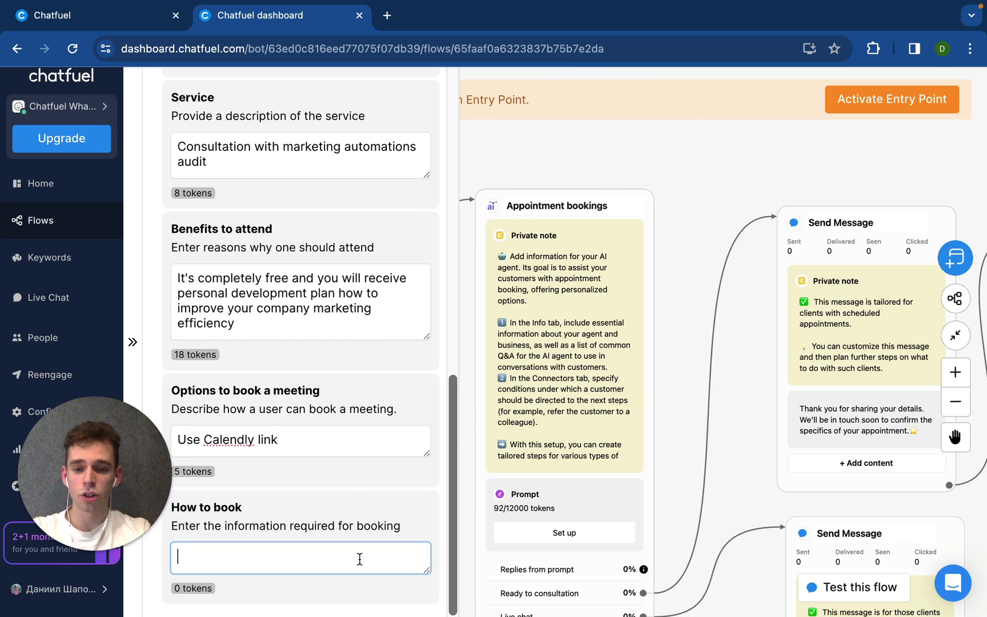
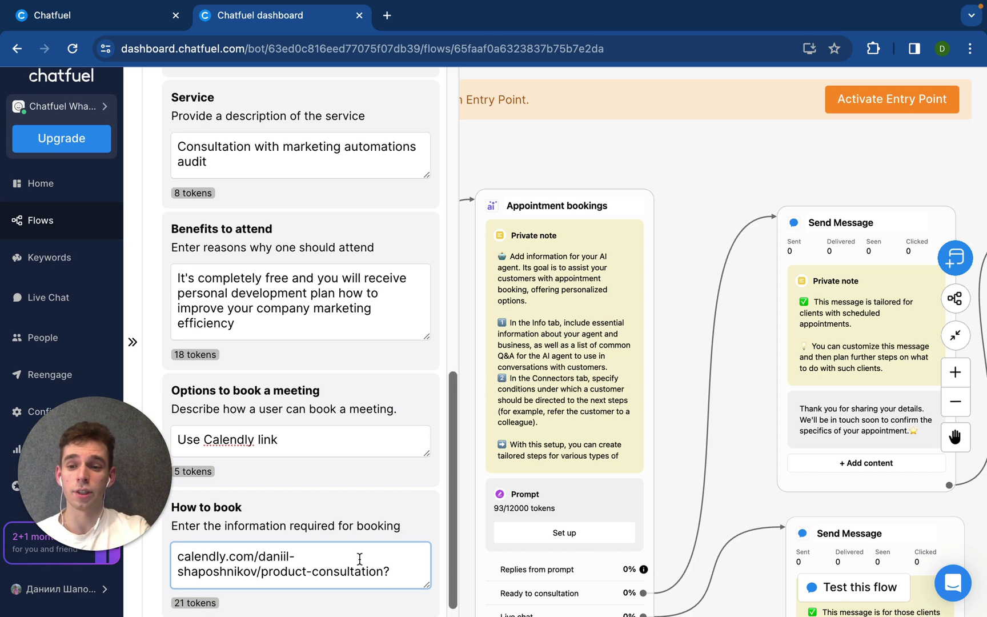
scroll(341, 389, up, 10)
click(369, 146)
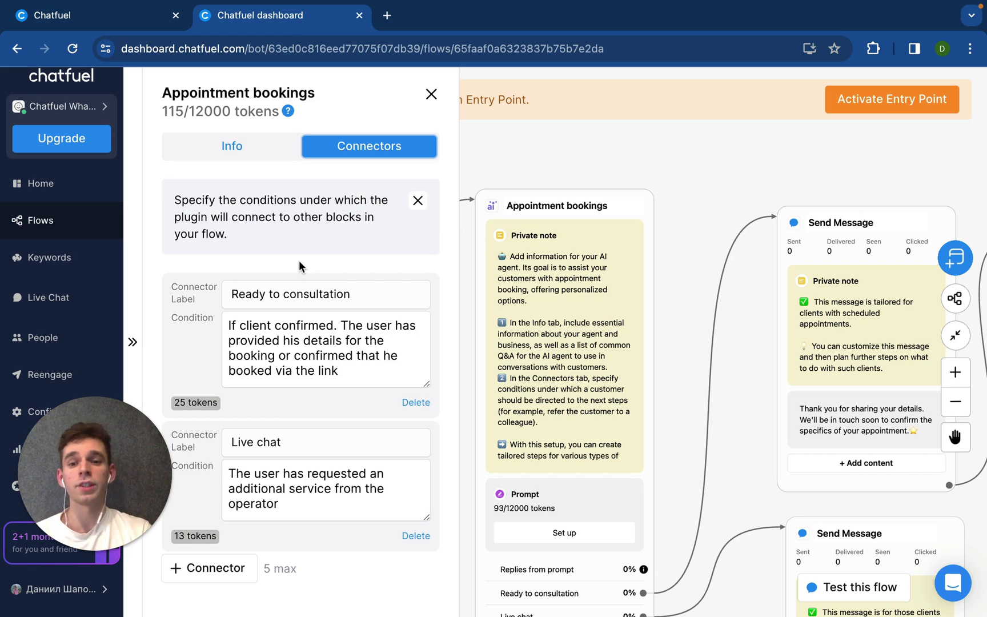
click(284, 294)
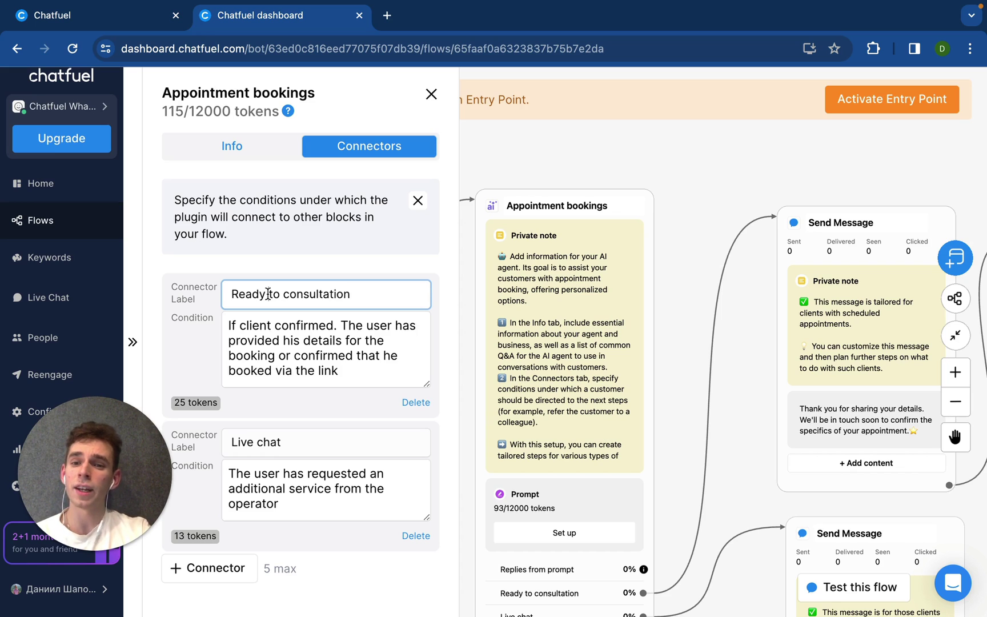
click(267, 294)
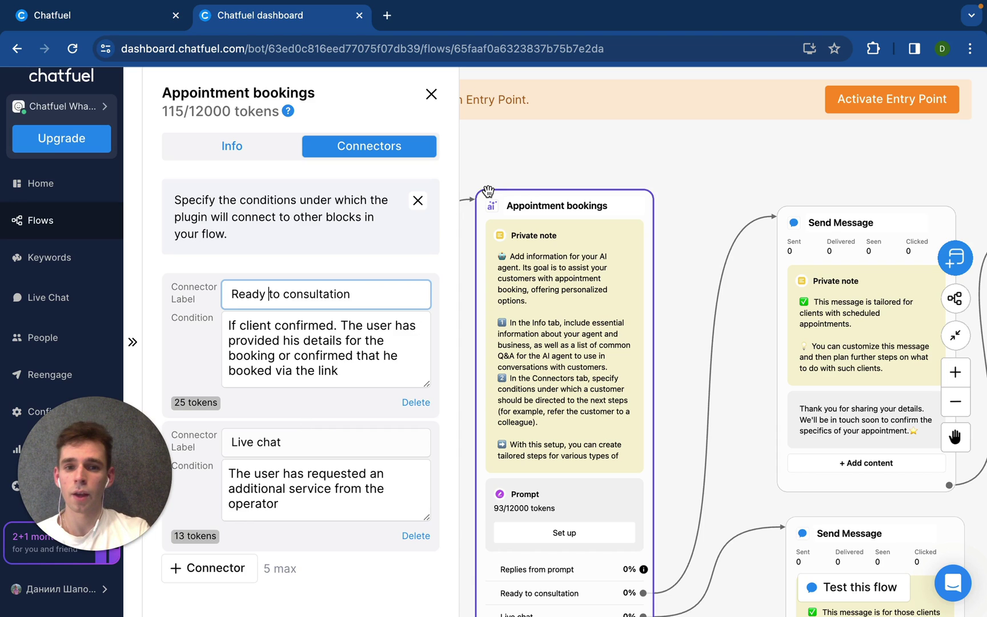
Step: Close the agent settings and inspect the live chat and Appointment bookings steps
click(509, 156)
drag(510, 157, 435, 150)
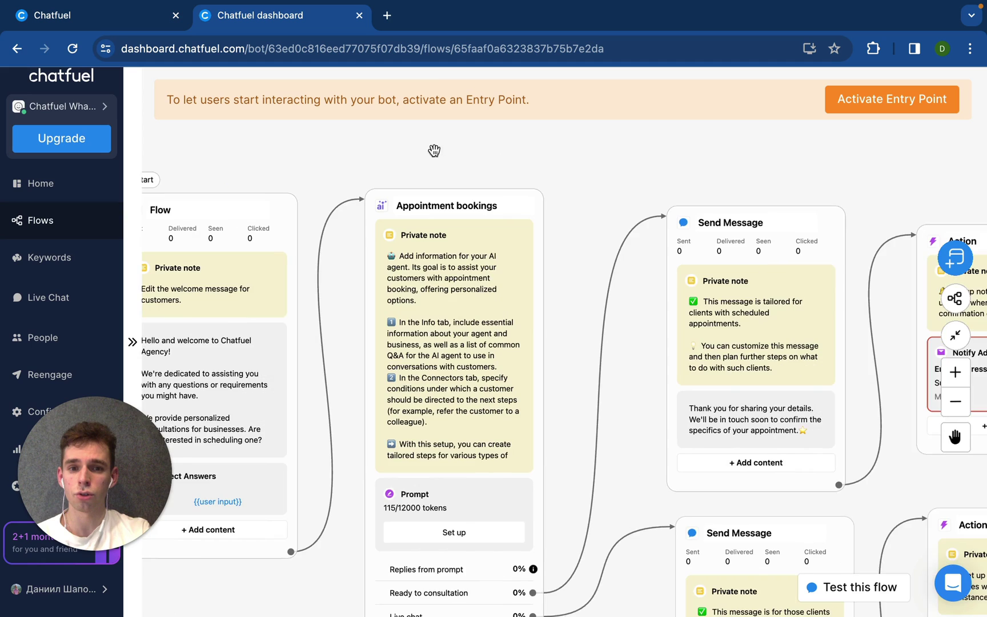
drag(514, 150, 391, 158)
scroll(391, 158, down, 3)
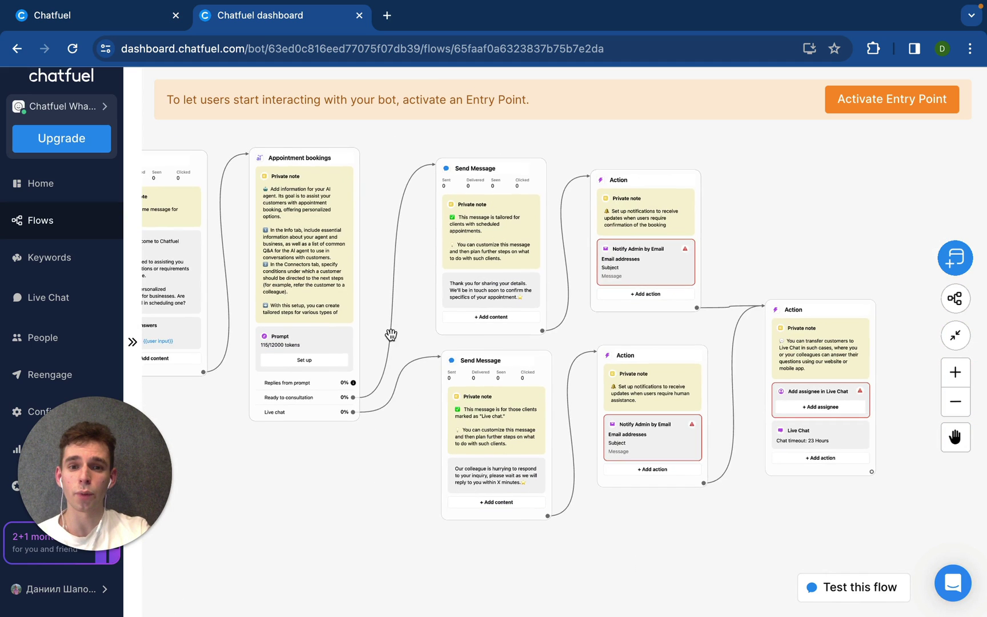
click(458, 353)
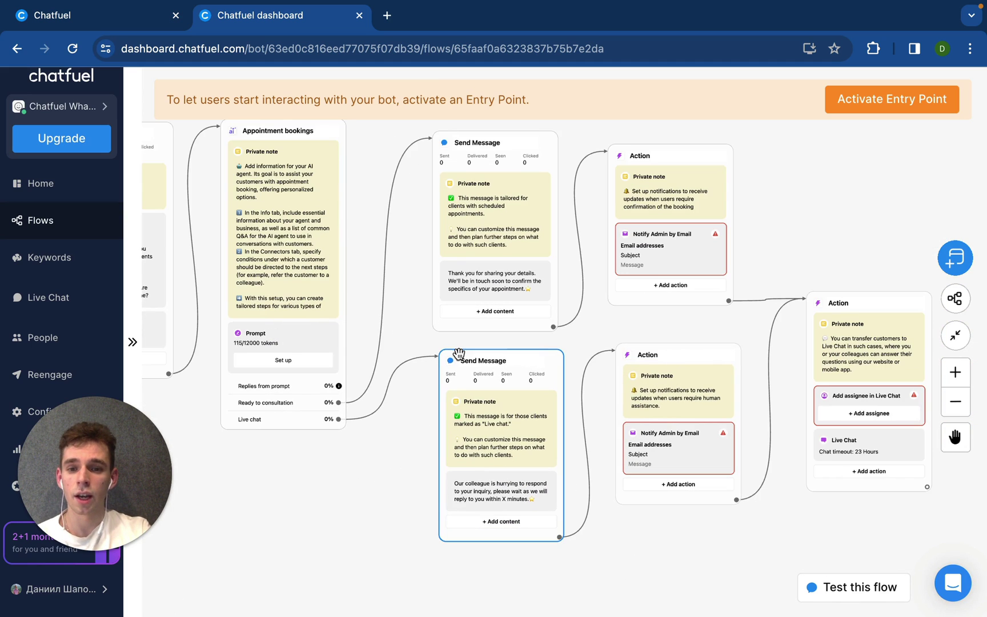
click(331, 386)
scroll(331, 388, up, 2)
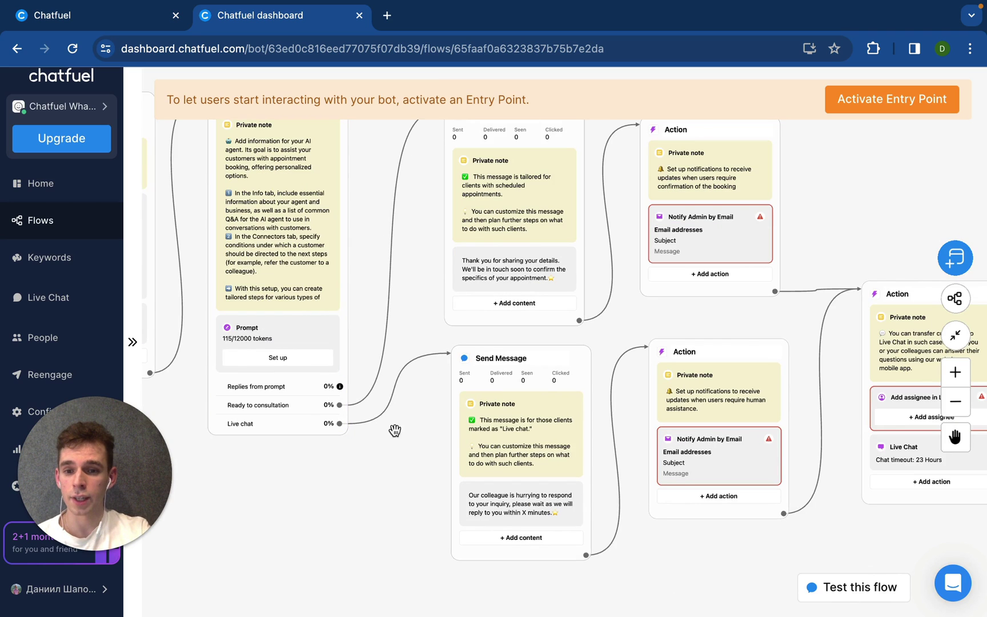
Step: Review the booking-confirmation notification step and launch a Test this flow chat
drag(434, 238, 348, 302)
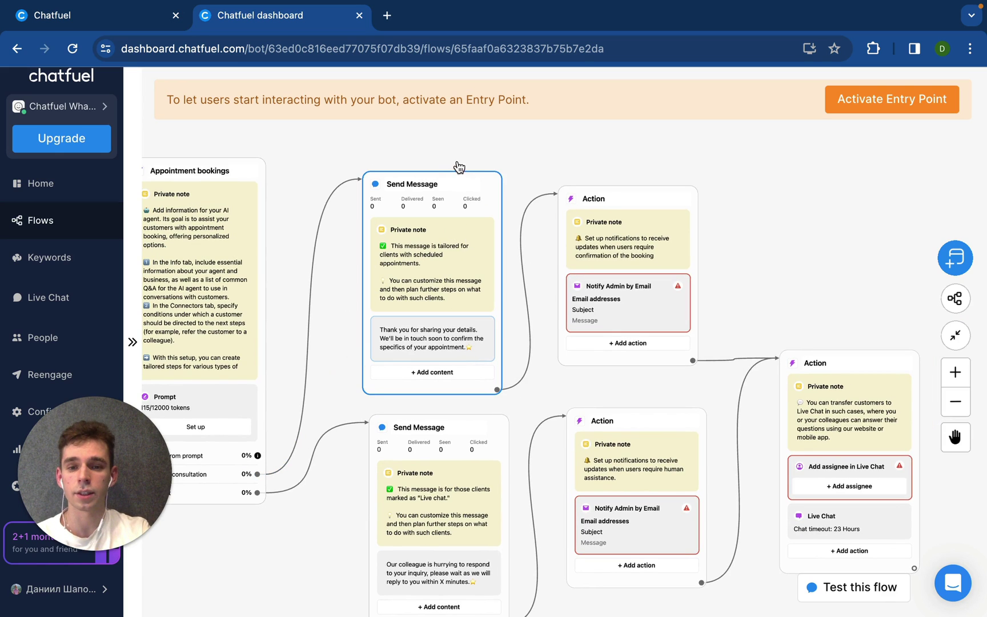
drag(461, 152, 360, 153)
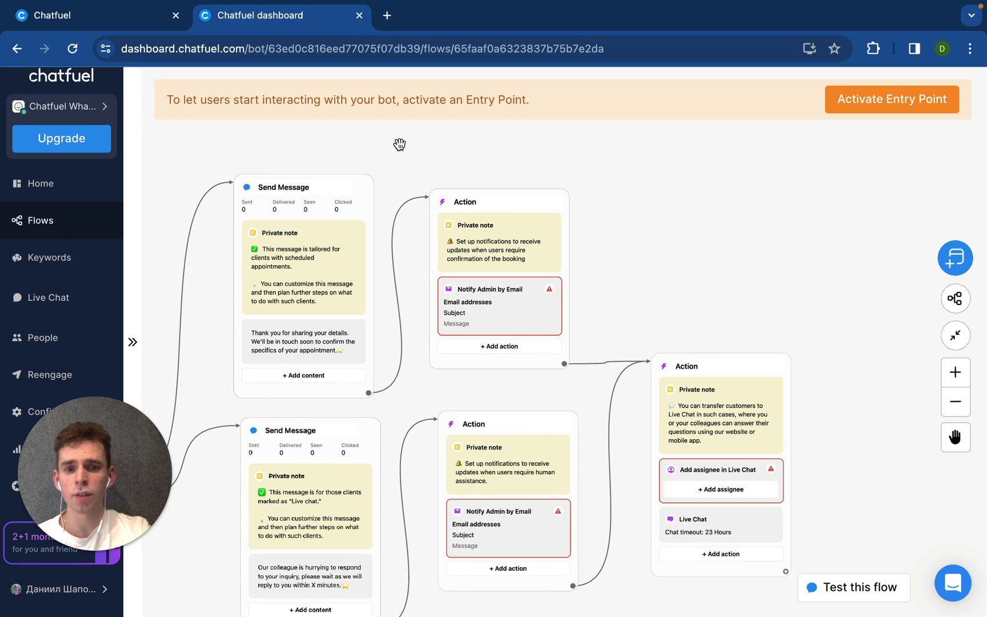
click(469, 275)
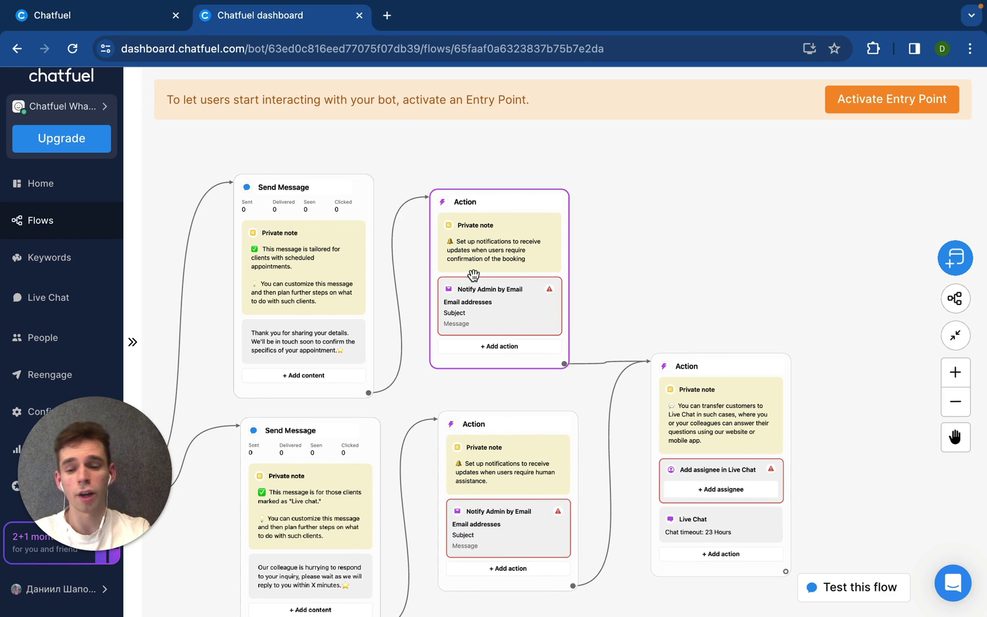
drag(311, 152, 463, 138)
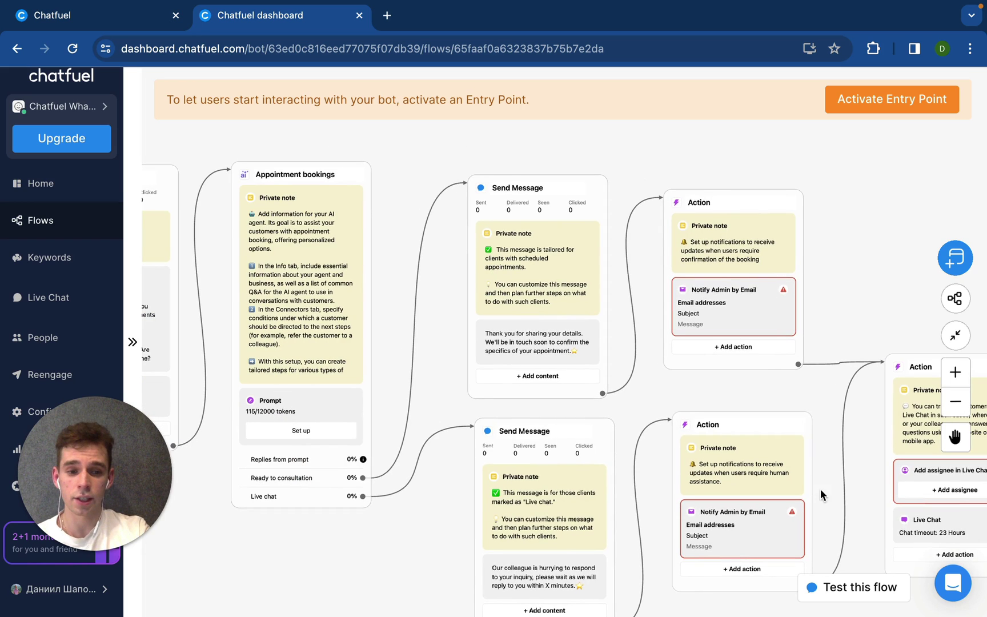
click(848, 591)
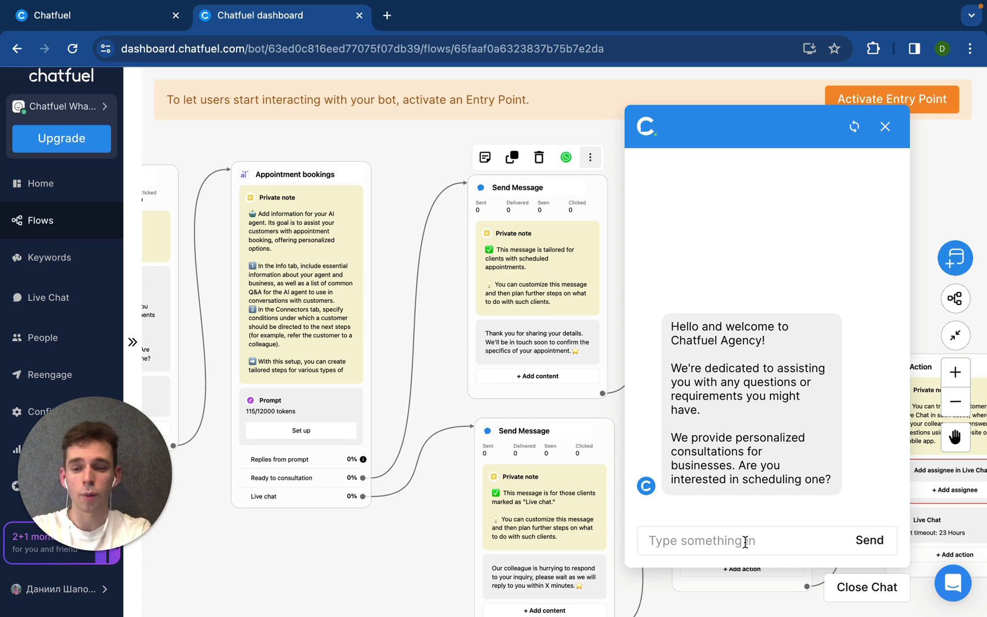
text(I would)
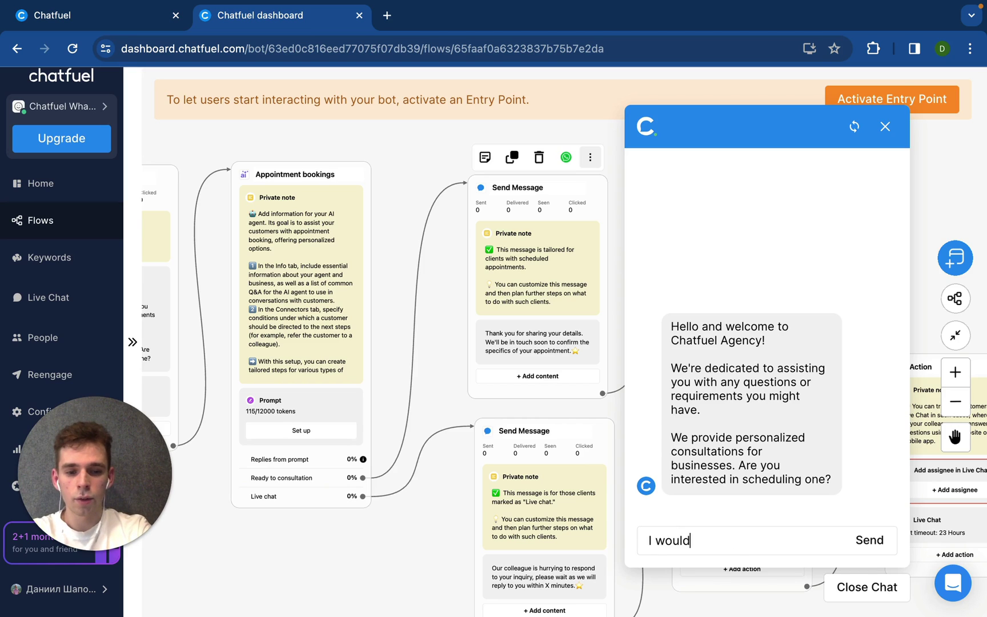
text( like to know mo)
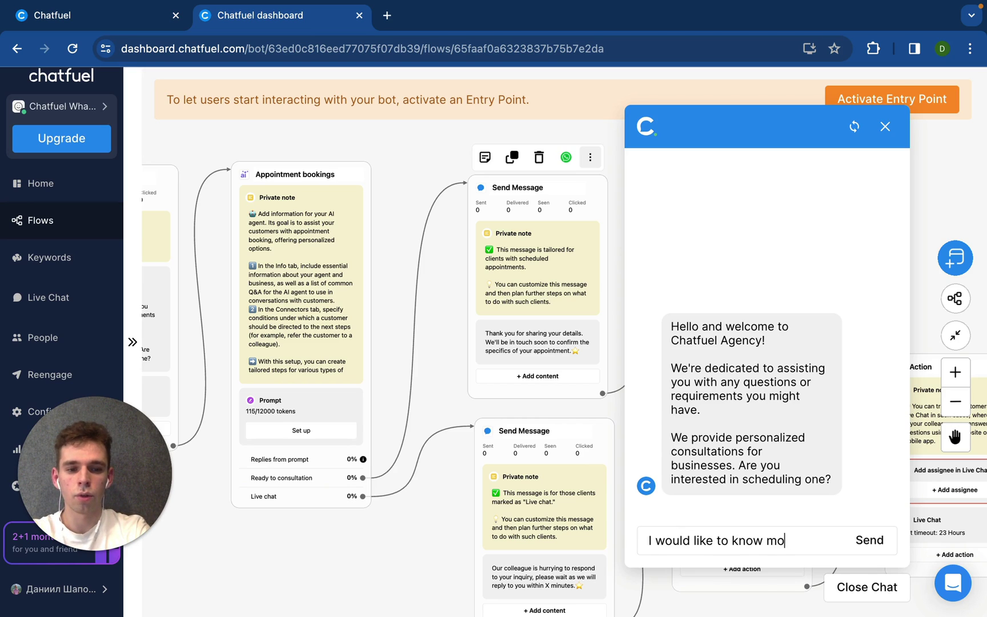
text(re about you)
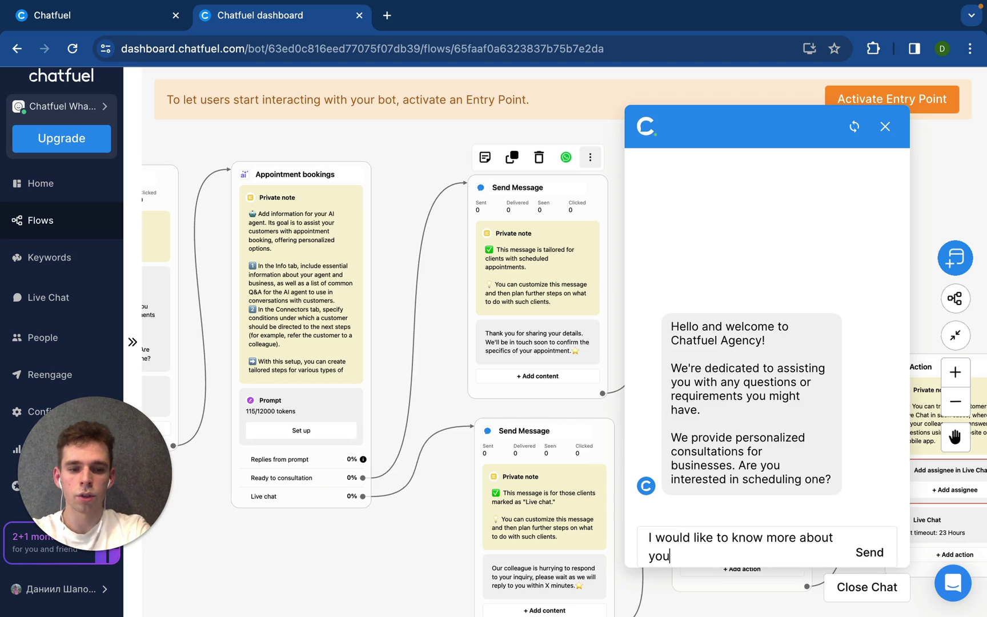
text(r company)
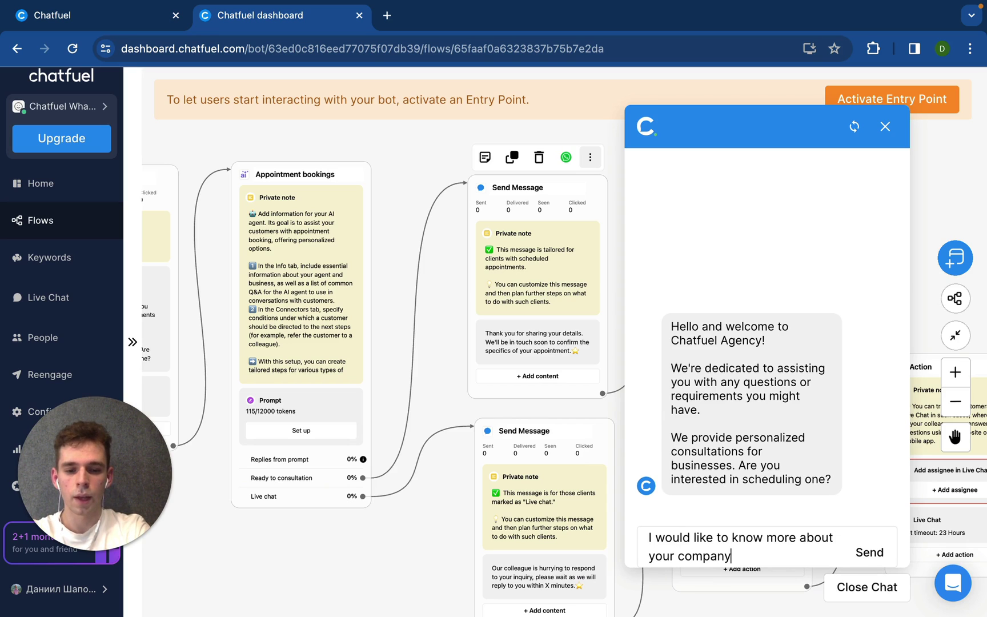
text(?)
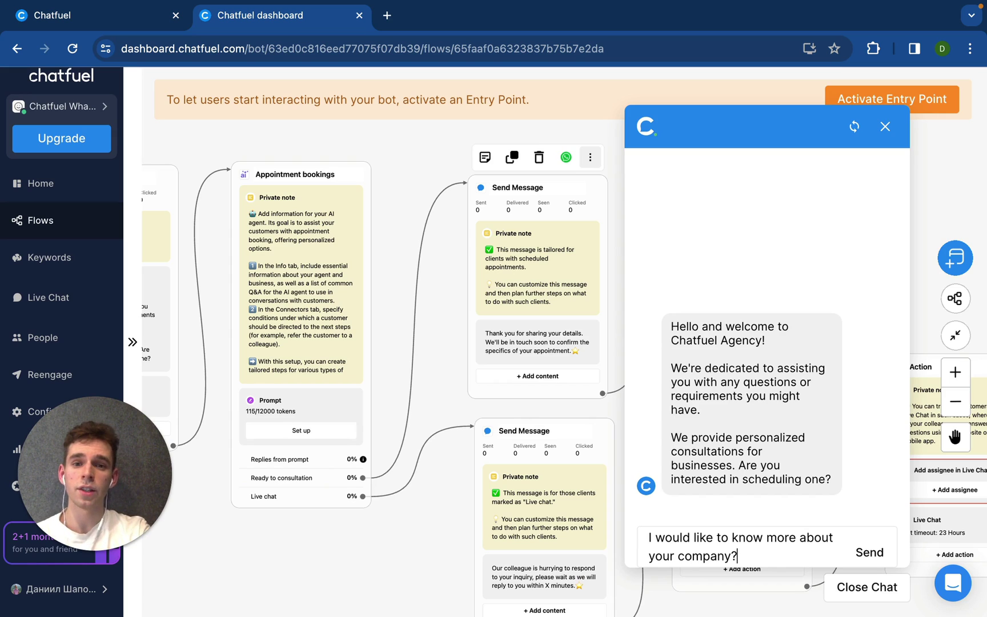
Step: Ask 'I would like to know more about your company?' and highlight the Chatfuel Agency reply
key(Return)
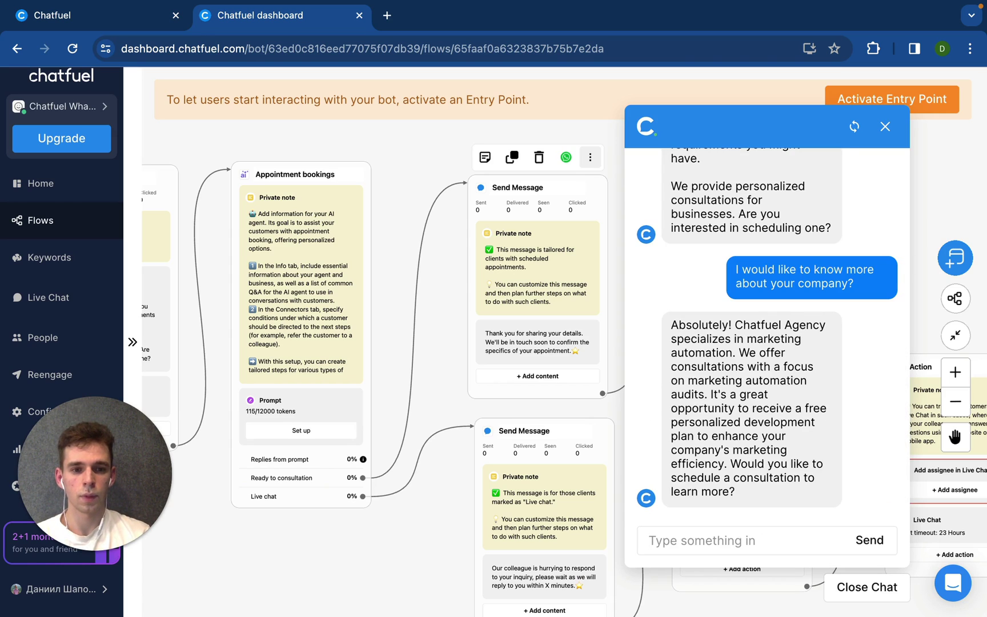
drag(735, 328, 821, 330)
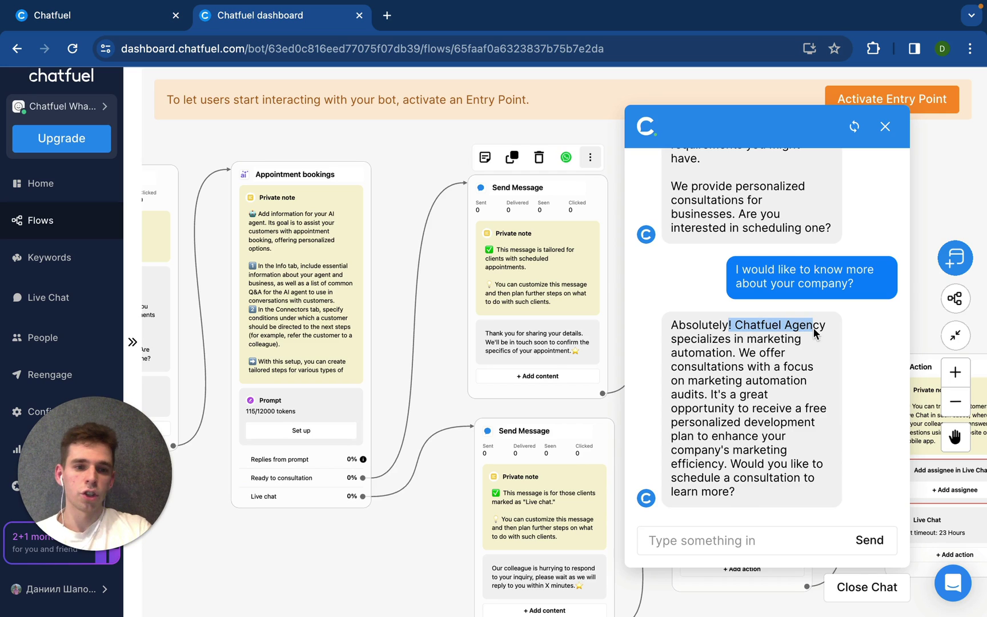
drag(708, 339, 776, 344)
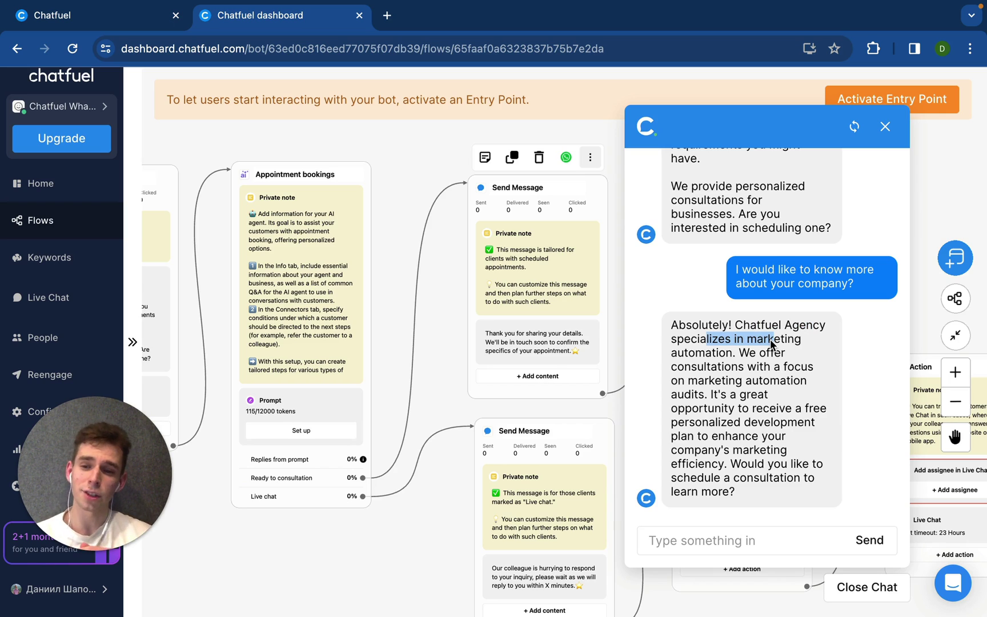
drag(720, 394, 831, 420)
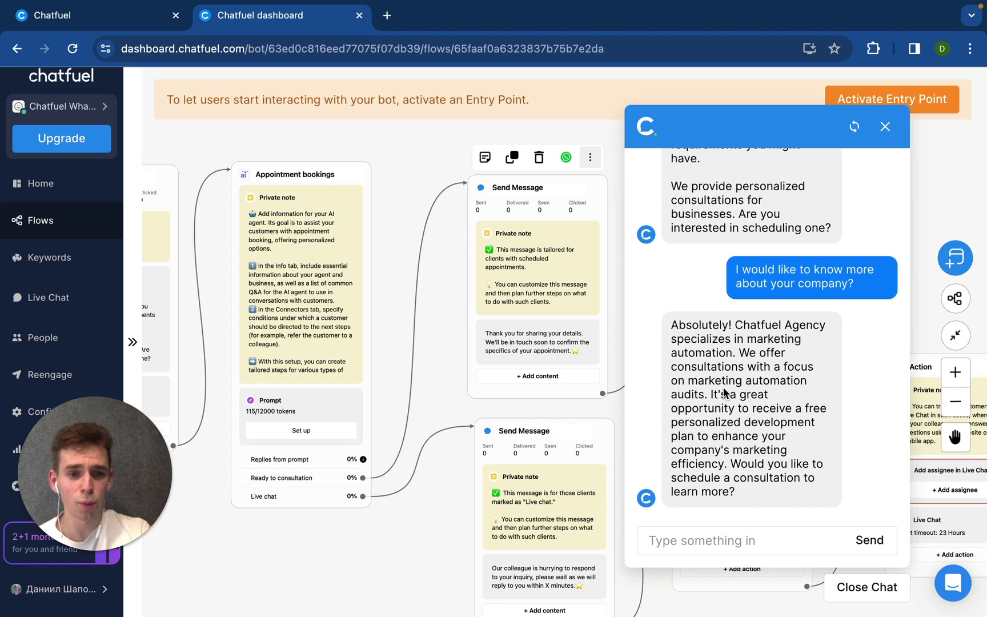
click(831, 419)
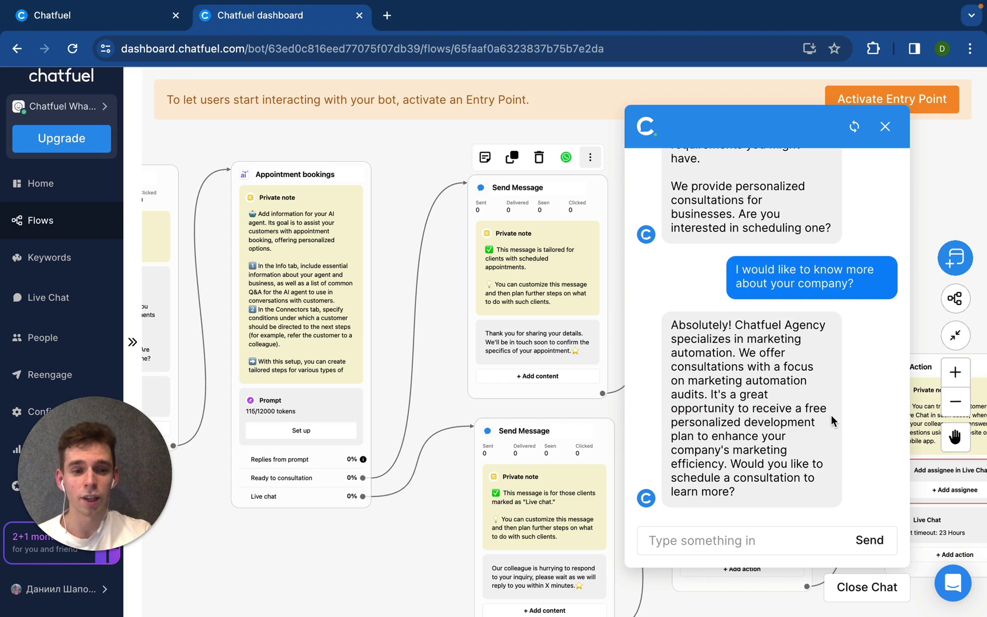
click(765, 532)
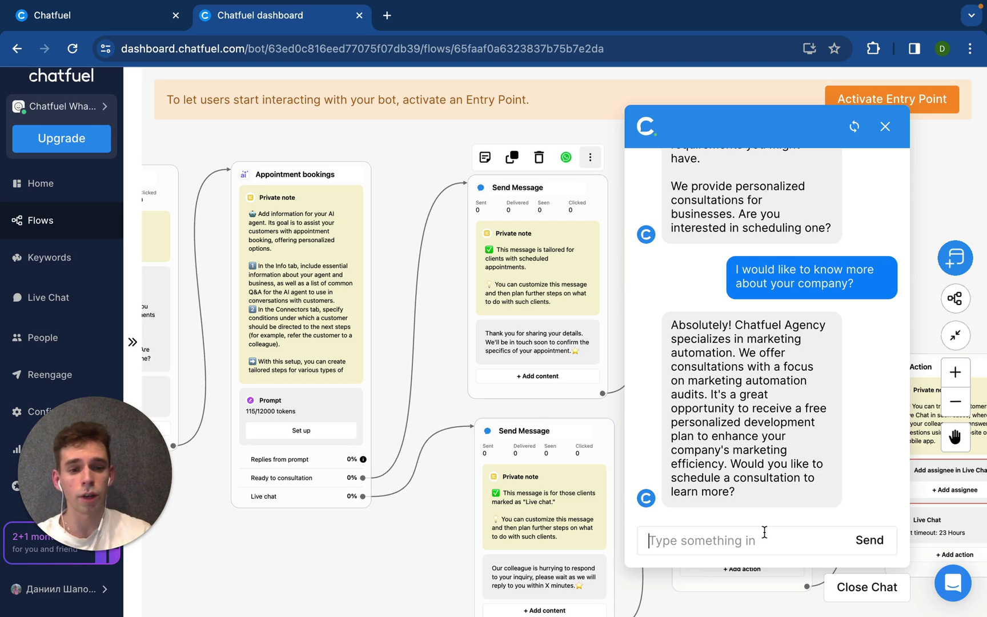
text(Ok! Let')
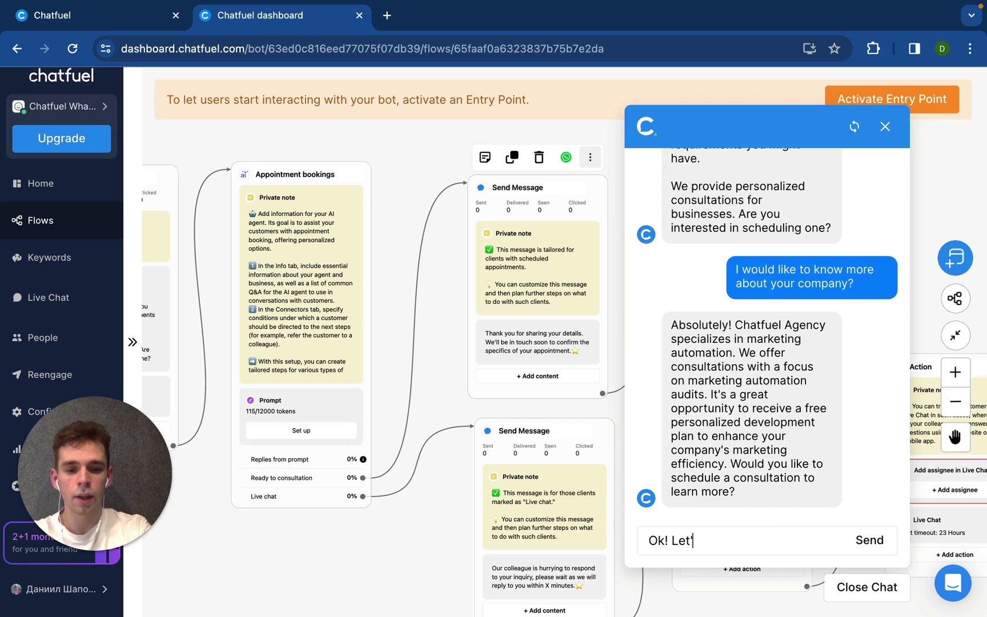
text(s do it)
Step: Send 'Ok! Let's do it', then 'I will book' after receiving the Calendly link
key(Return)
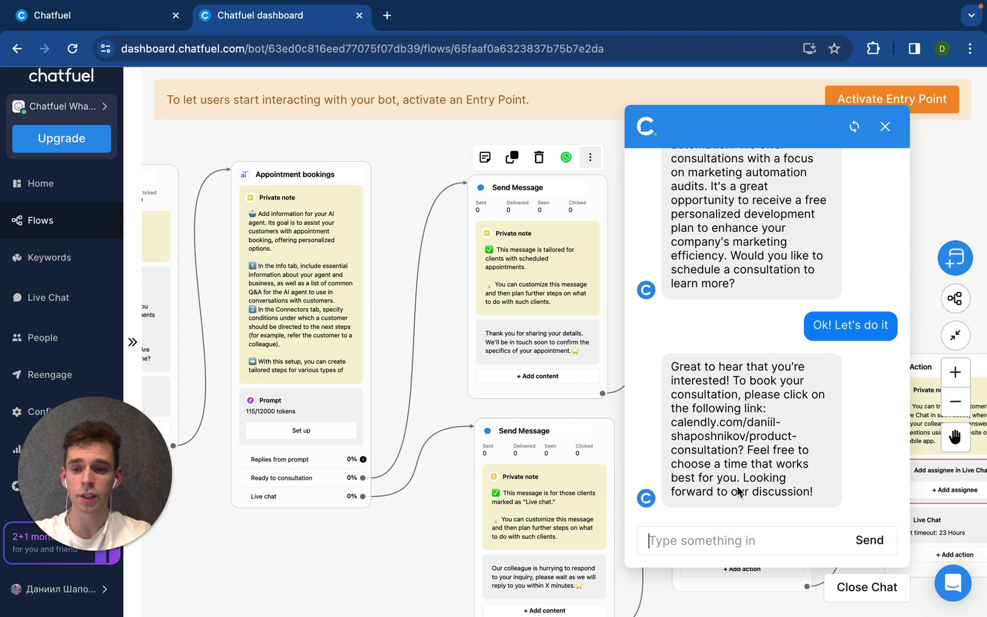
text(I wil)
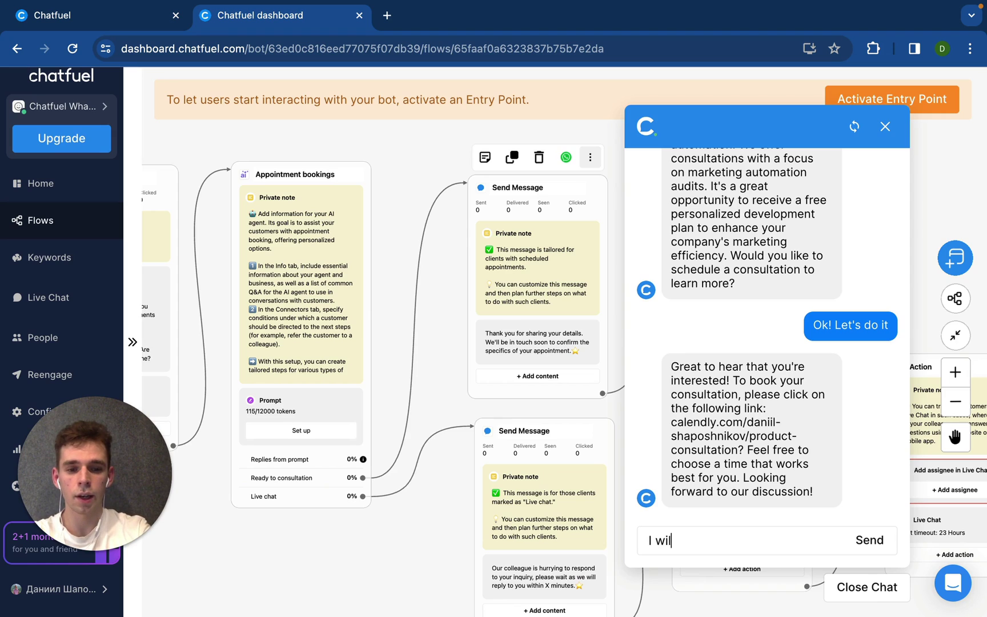
text(l book)
key(Return)
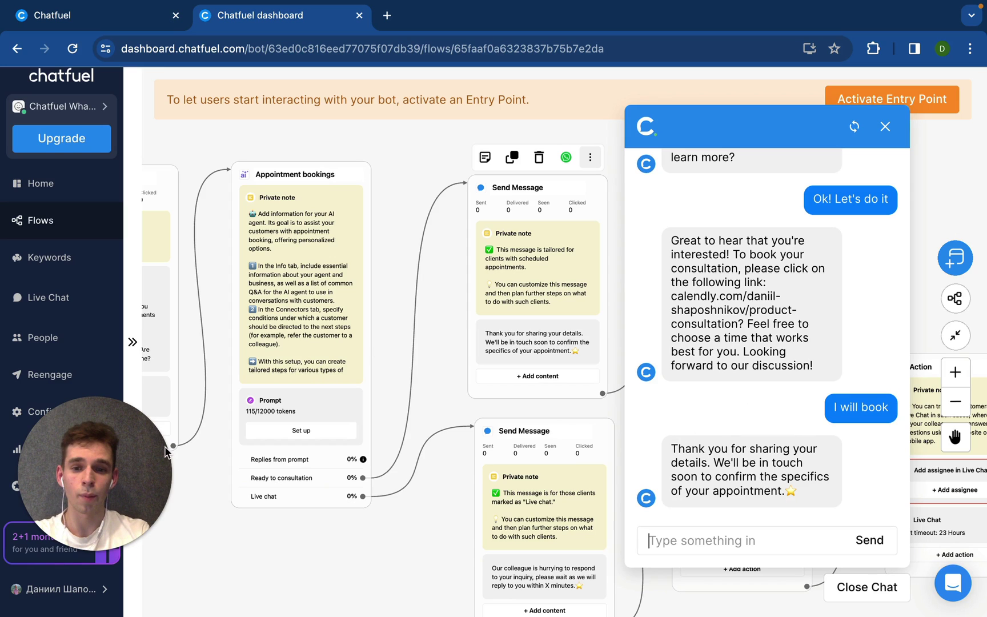
drag(201, 458, 176, 457)
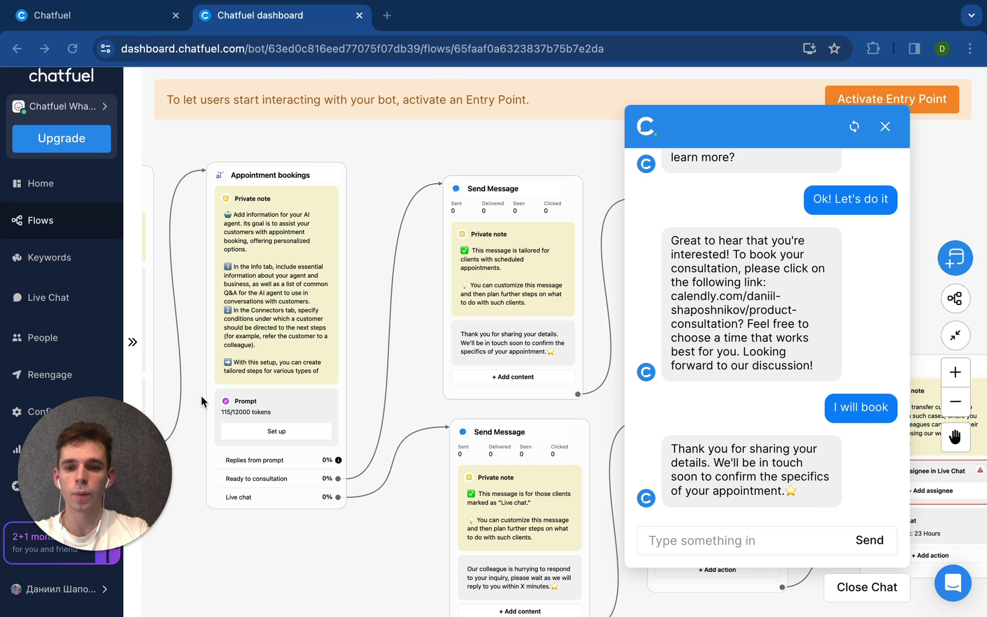
Step: Change booking options from Calendly link to Calendar with Monday and Friday hours
click(275, 415)
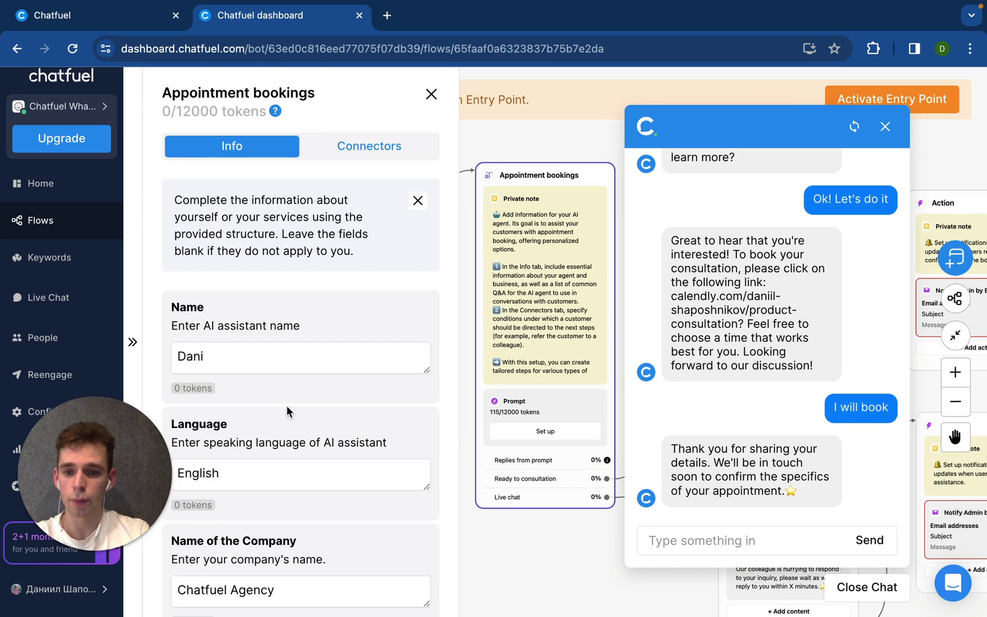
scroll(339, 411, down, 3)
scroll(339, 411, down, 5)
click(337, 422)
double_click(337, 422)
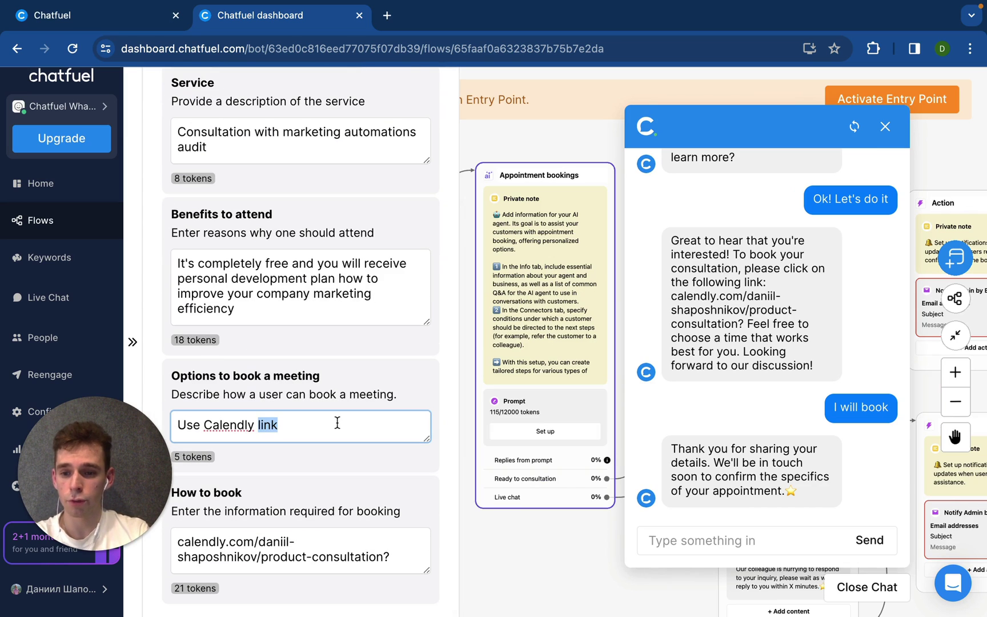
click(232, 425)
drag(238, 425, 294, 425)
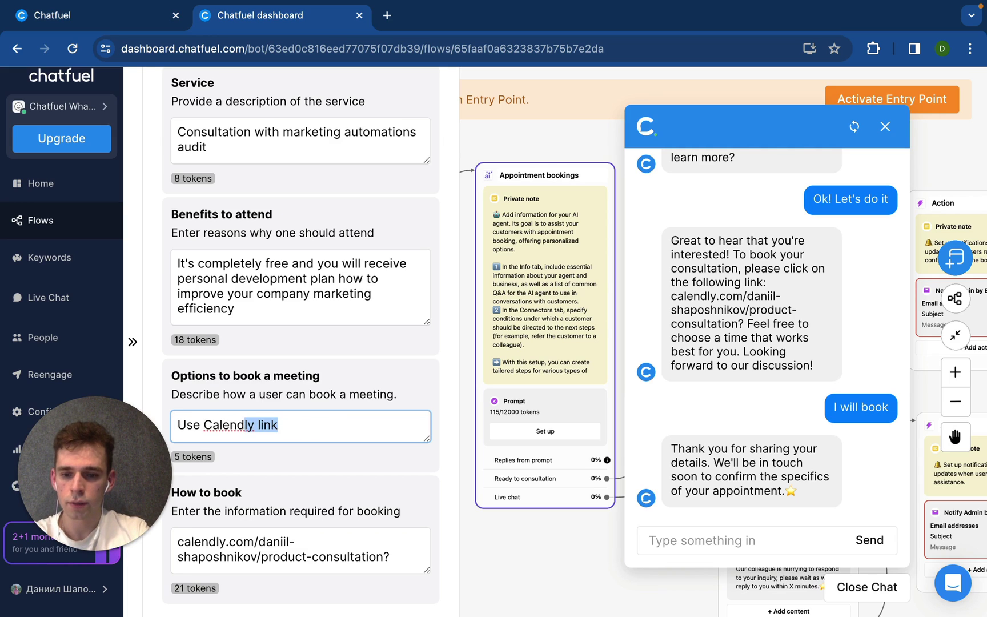
text(ar to )
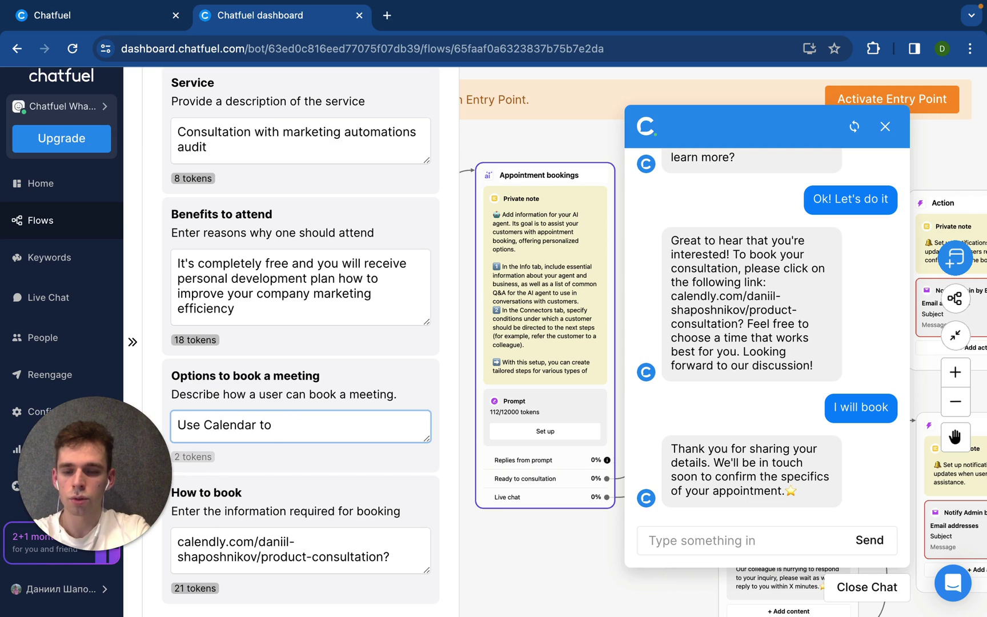
text(book a meet)
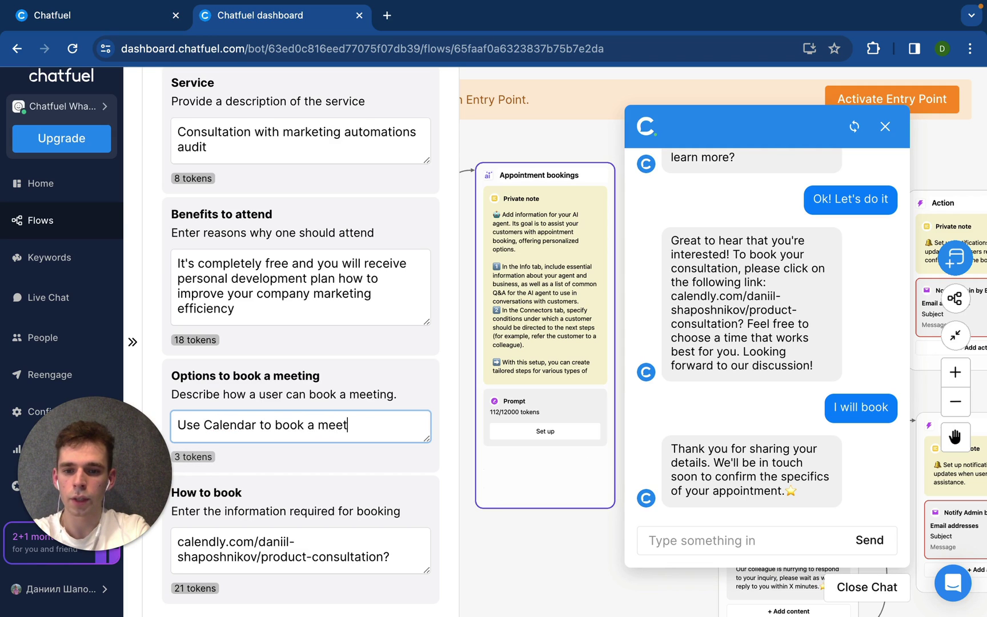
text(ing)
key(Return)
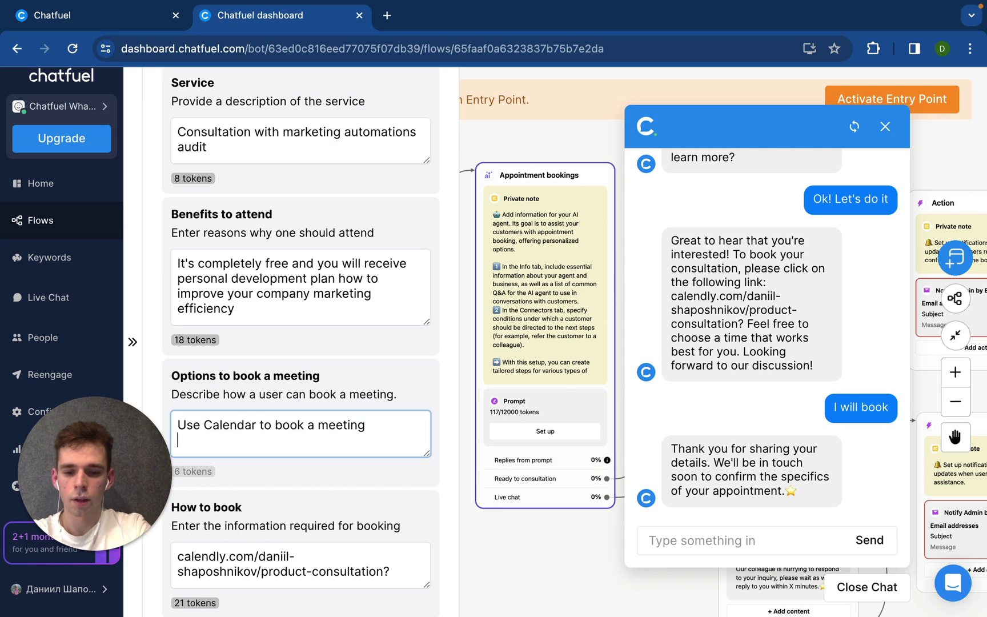
text(Monday from)
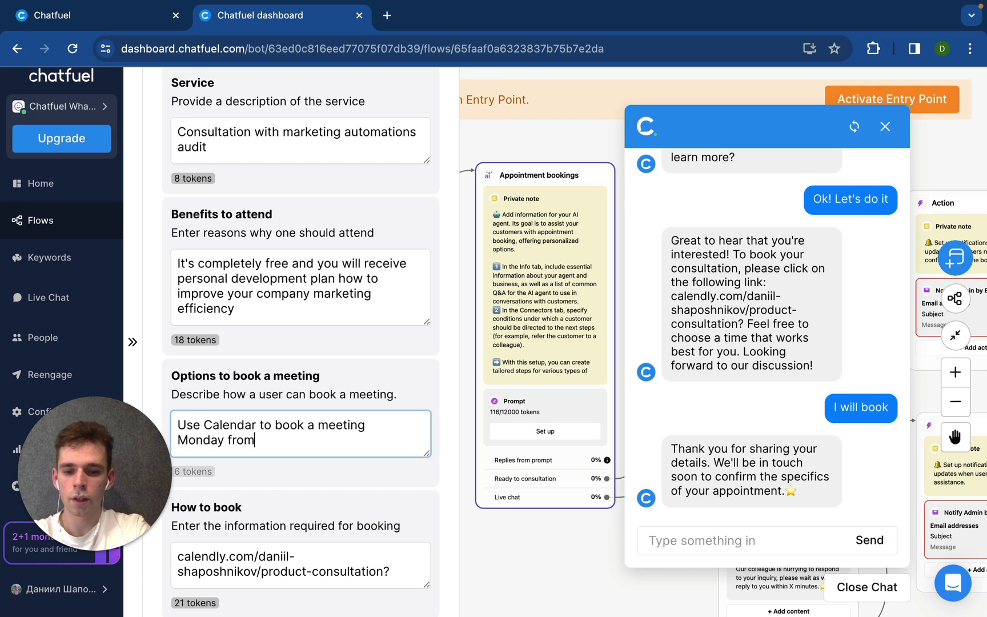
text( 8 am to 1 p)
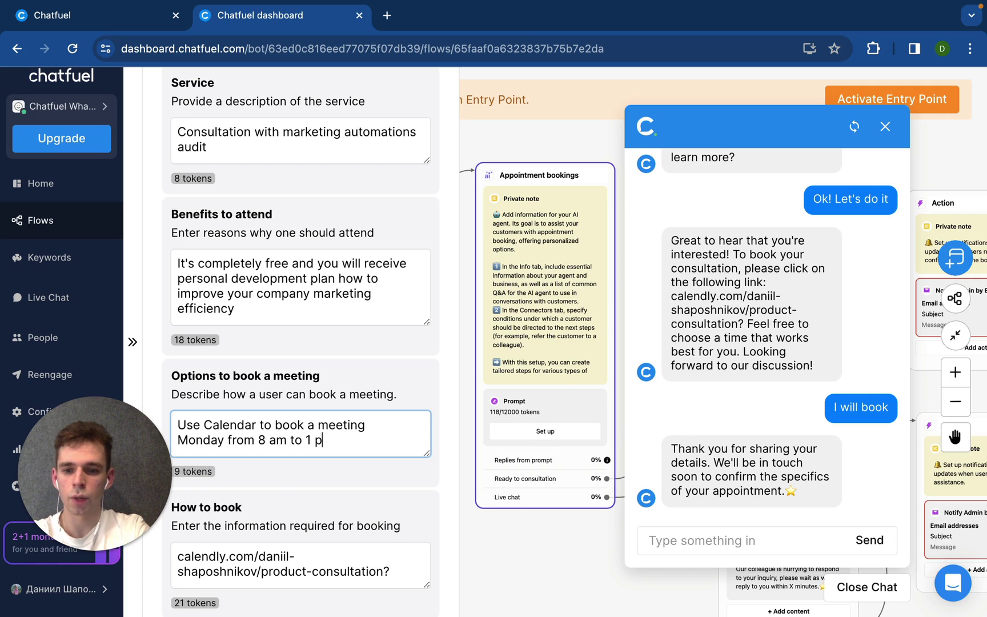
text(m)
key(Return)
text(Frida)
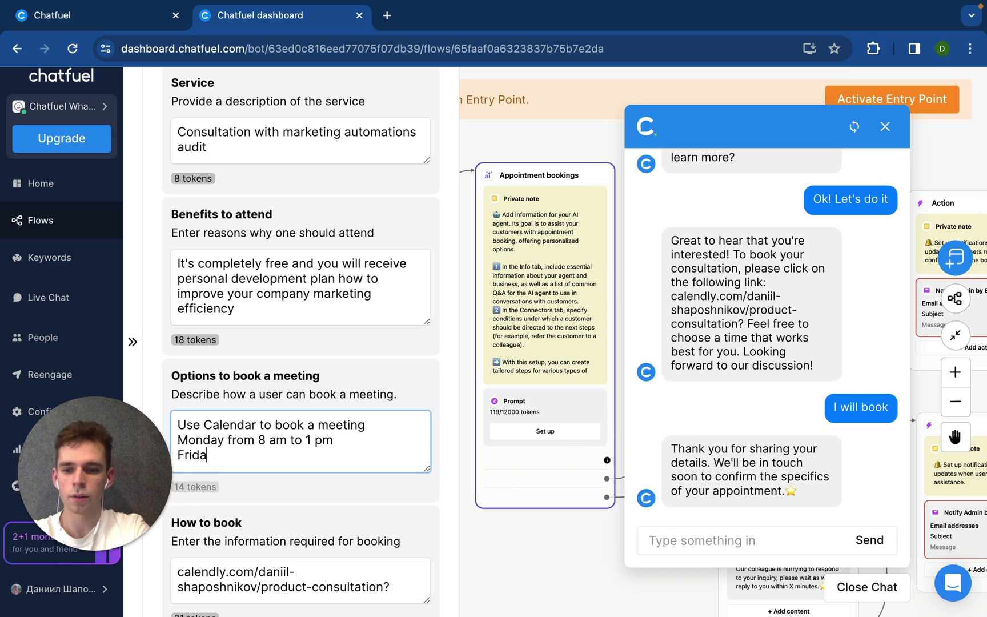
text(y from 9)
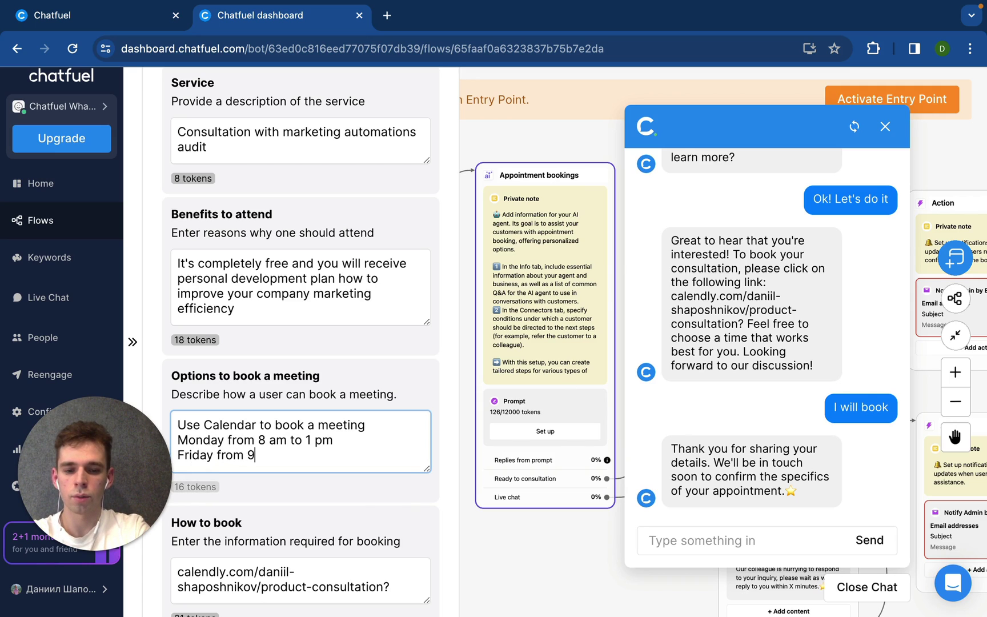
text( am to 2 pm)
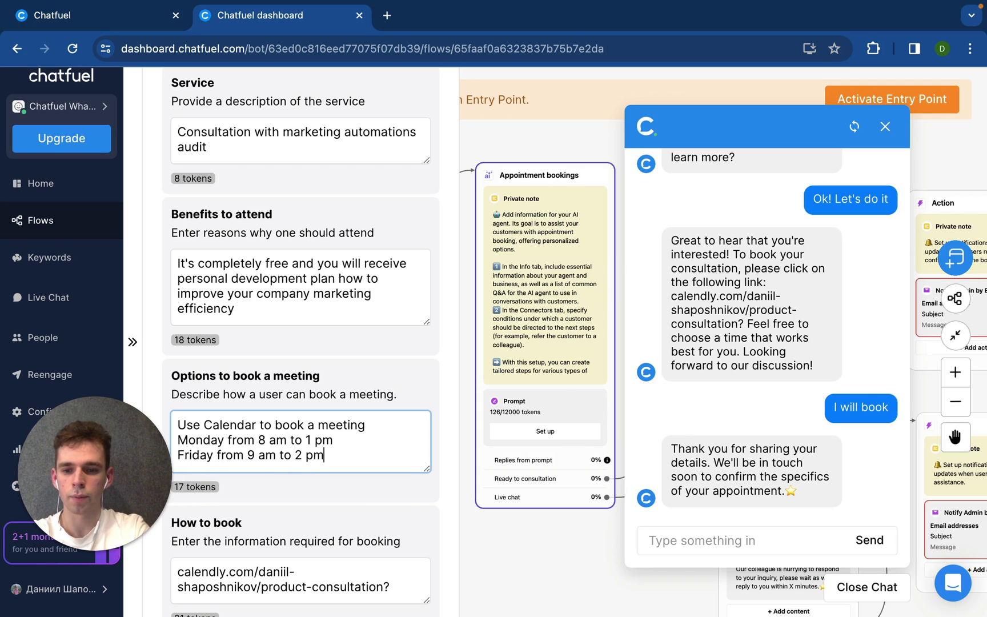
scroll(398, 559, down, 1)
Step: Replace the Calendly link in How to book with Email and Name, then close settings
triple_click(398, 559)
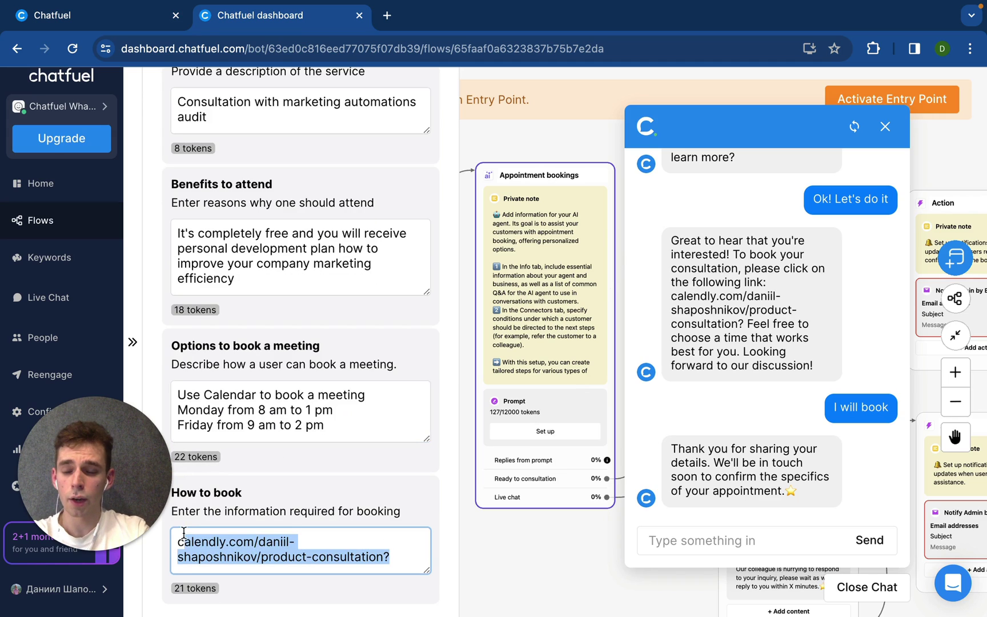
key(BackSpace)
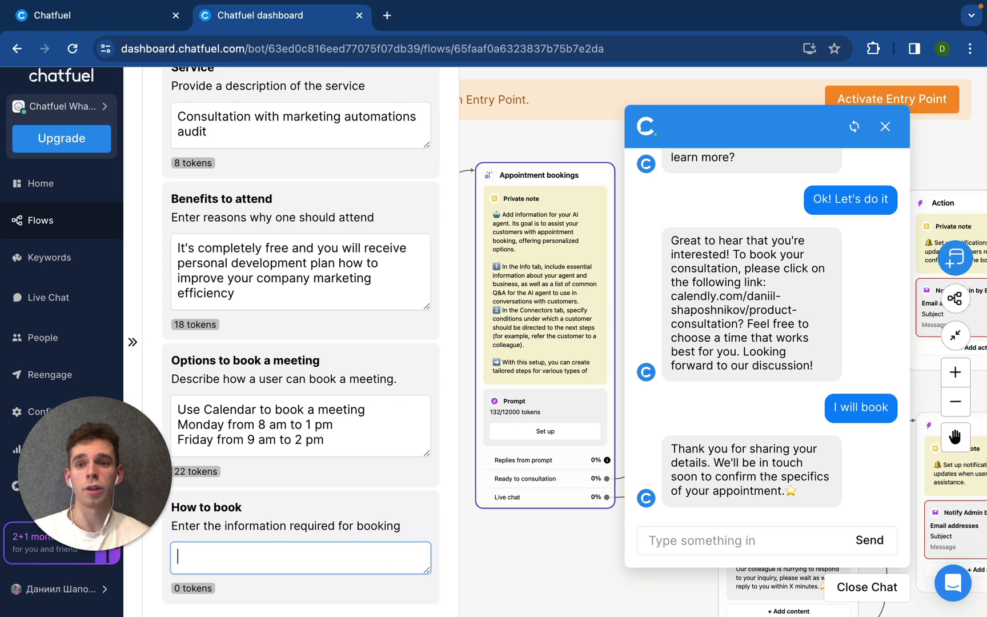
text(Email)
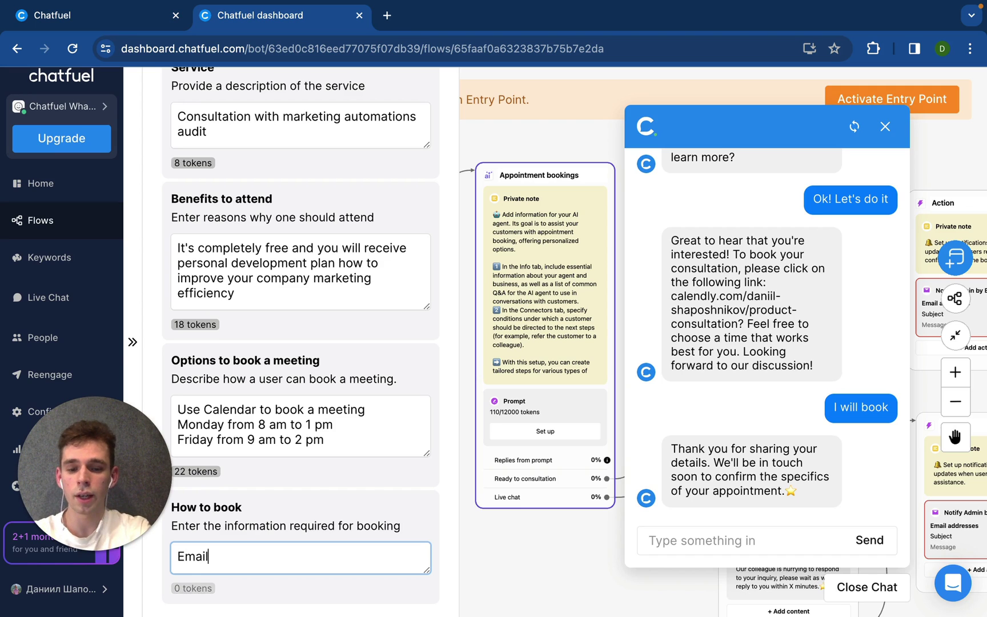
key(Return)
text(Name)
key(Return)
click(768, 121)
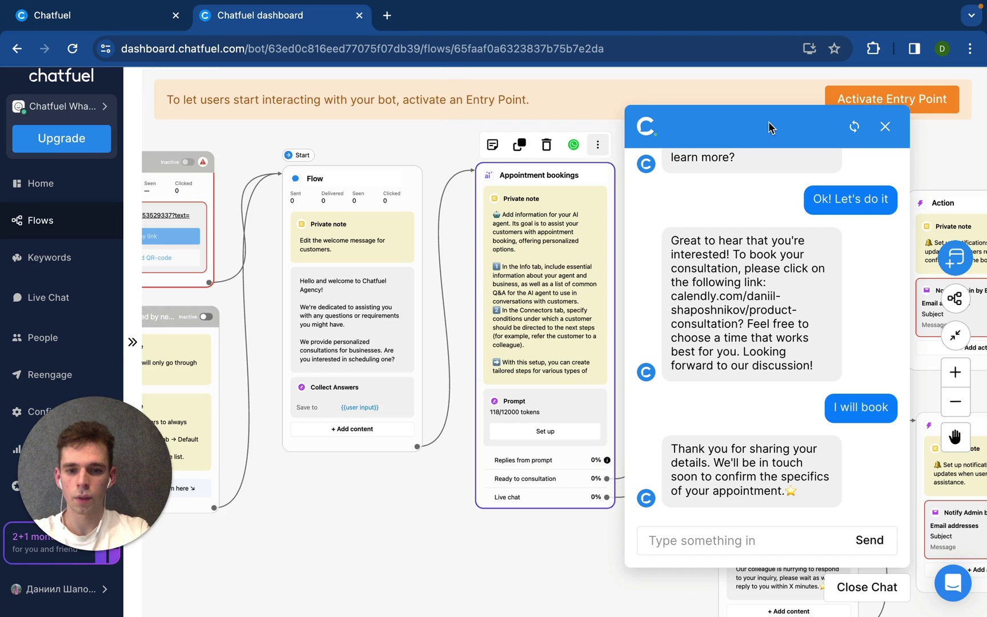
Step: Restart the test conversation and greet the bot with 'Hello!'
click(854, 126)
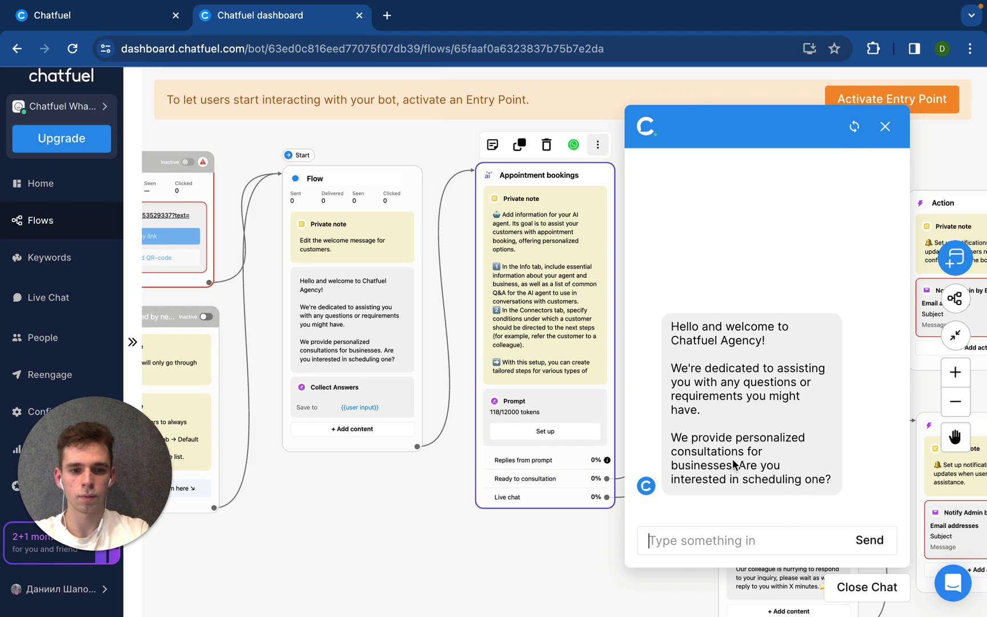
text(He)
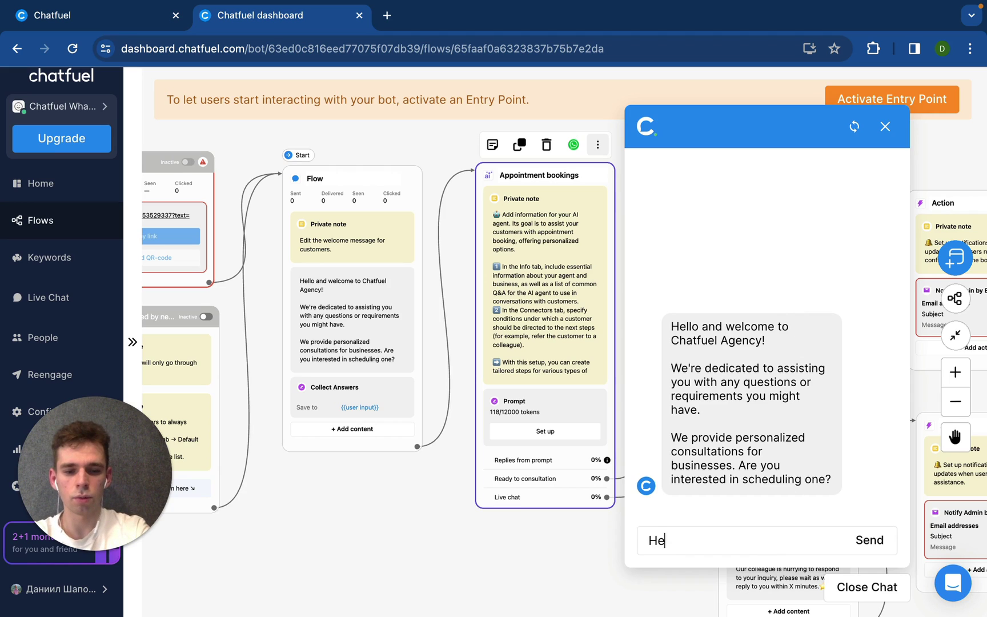
text(llo!)
key(Return)
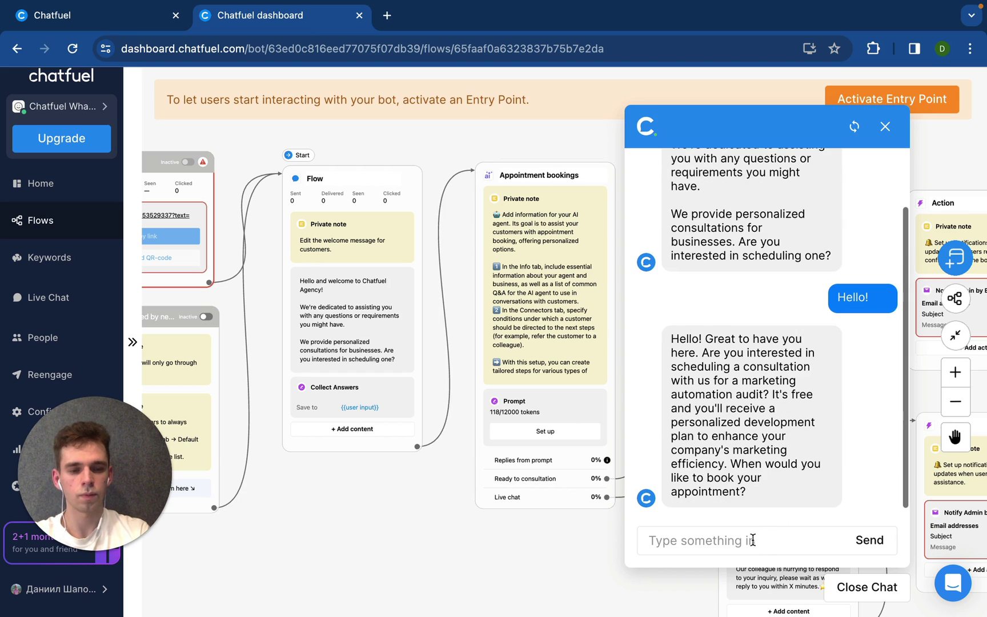
mouse_move(706, 339)
mouse_down()
mouse_move(844, 373)
mouse_move(822, 395)
mouse_up()
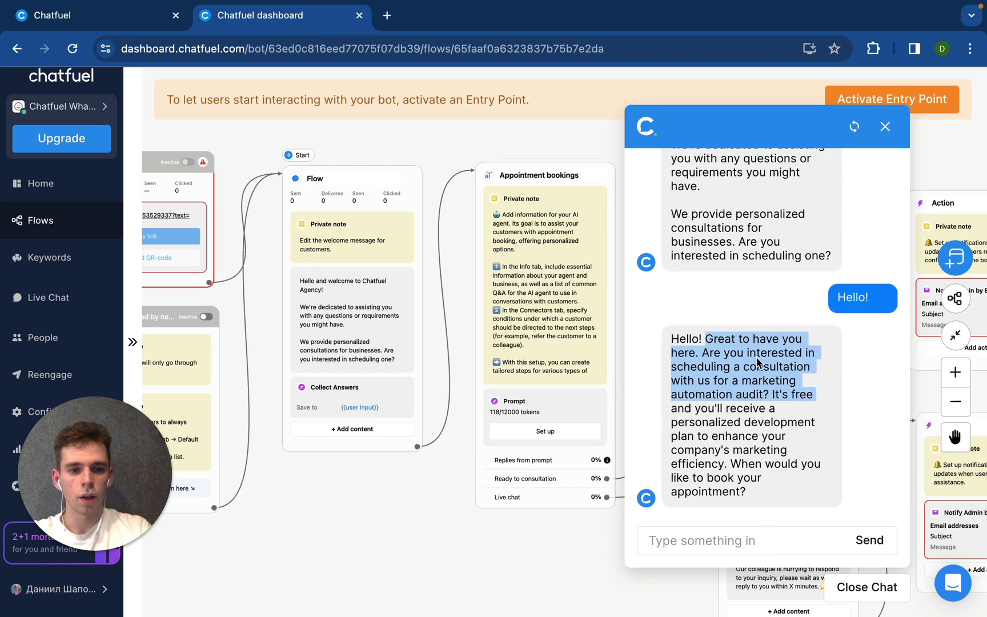
click(744, 354)
Step: Ask 'Yep! Can you tell me details about the meeting?' and read the consultation description
click(751, 541)
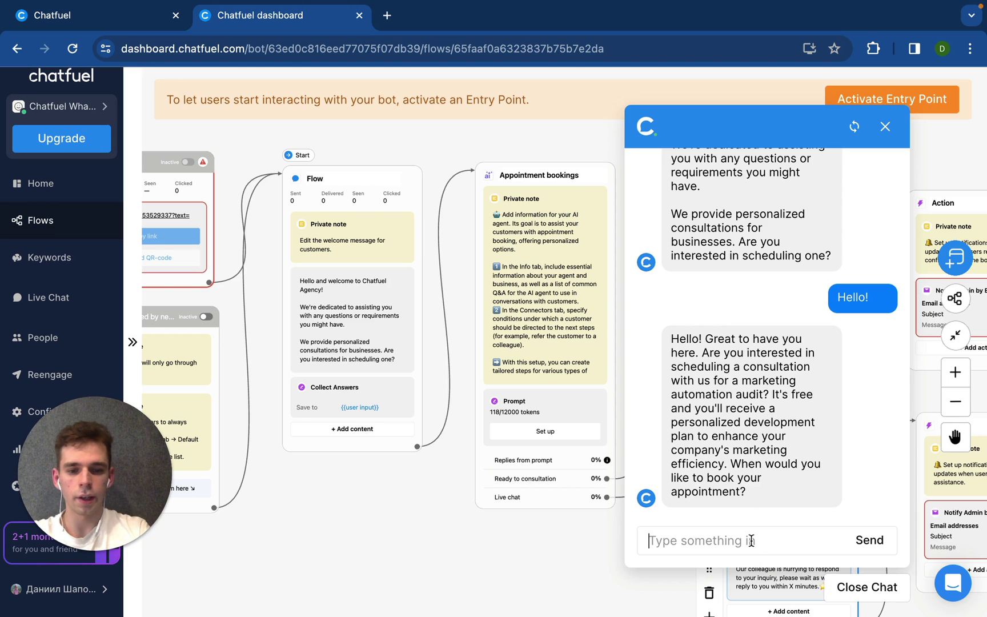
text(Yep! Can)
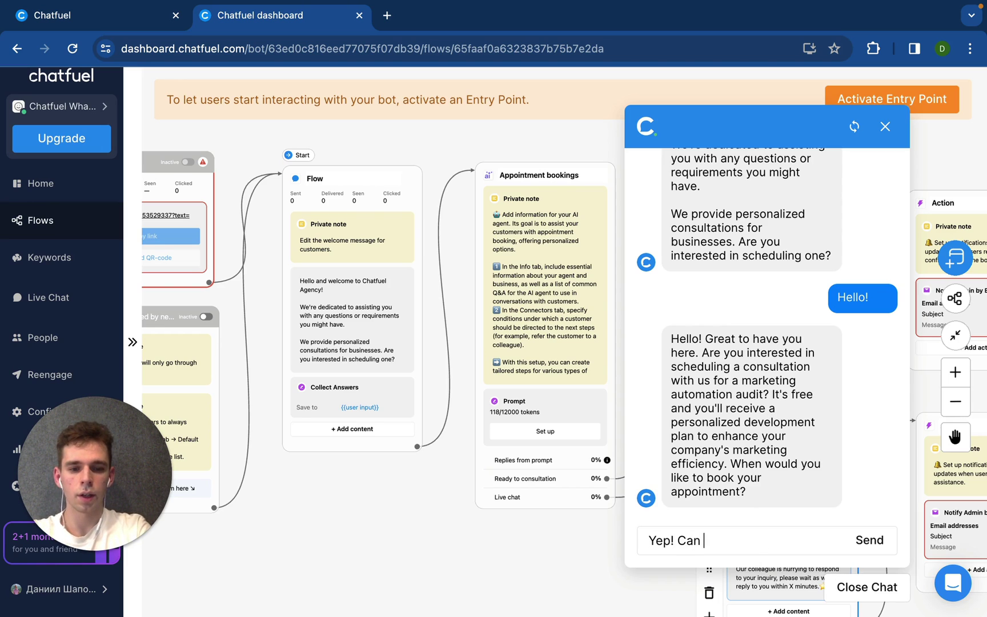
text( you tell me )
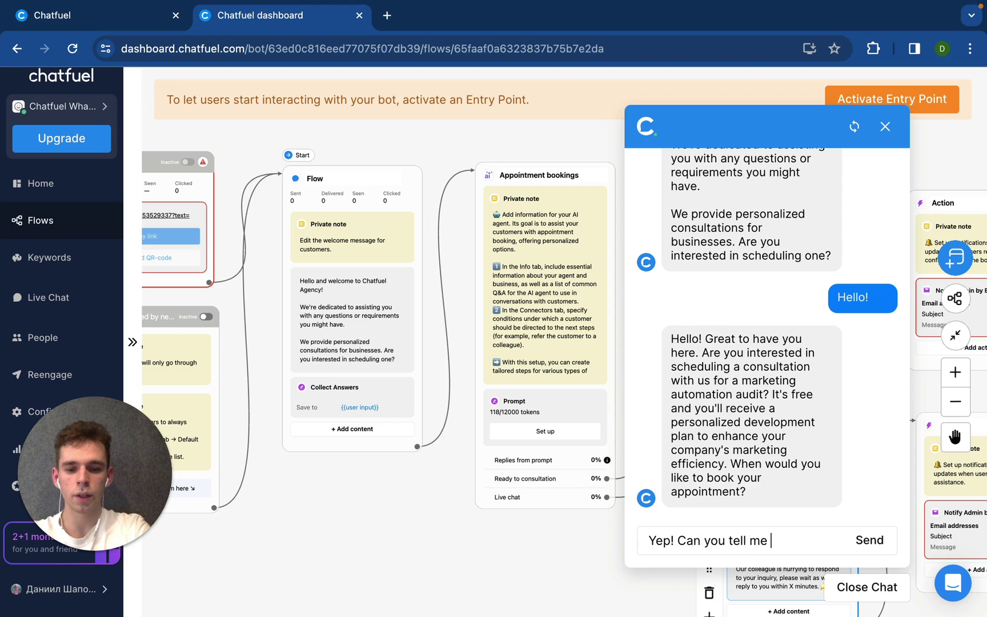
text(details about)
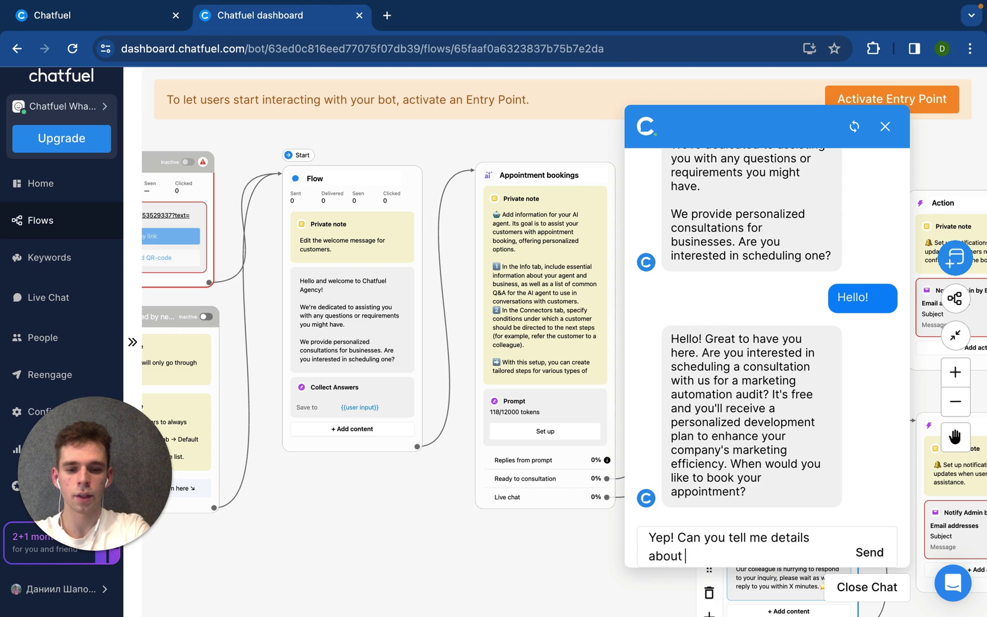
text( the meeting?)
key(Return)
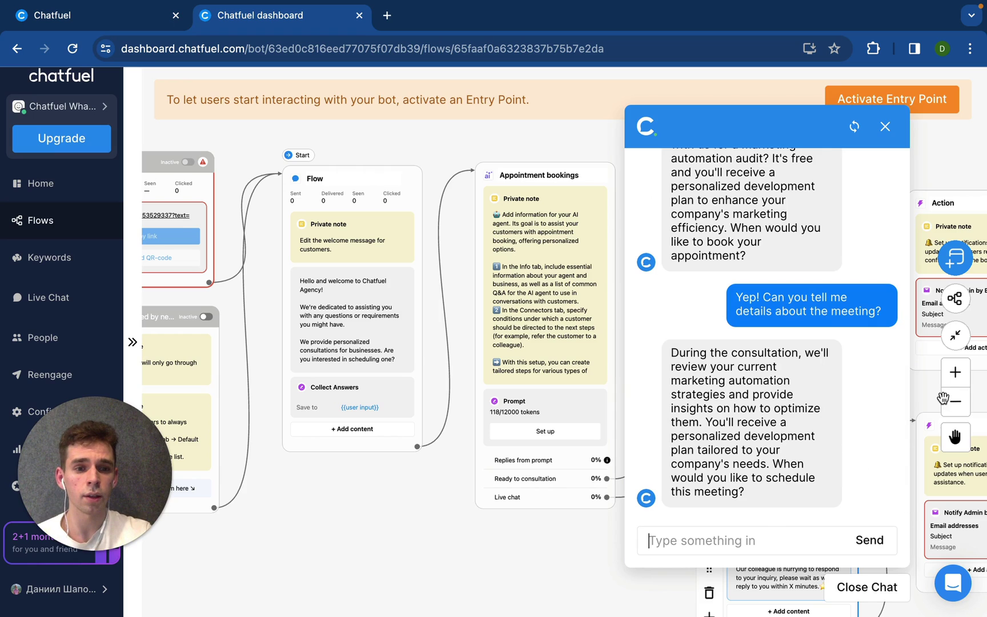
drag(712, 382, 784, 409)
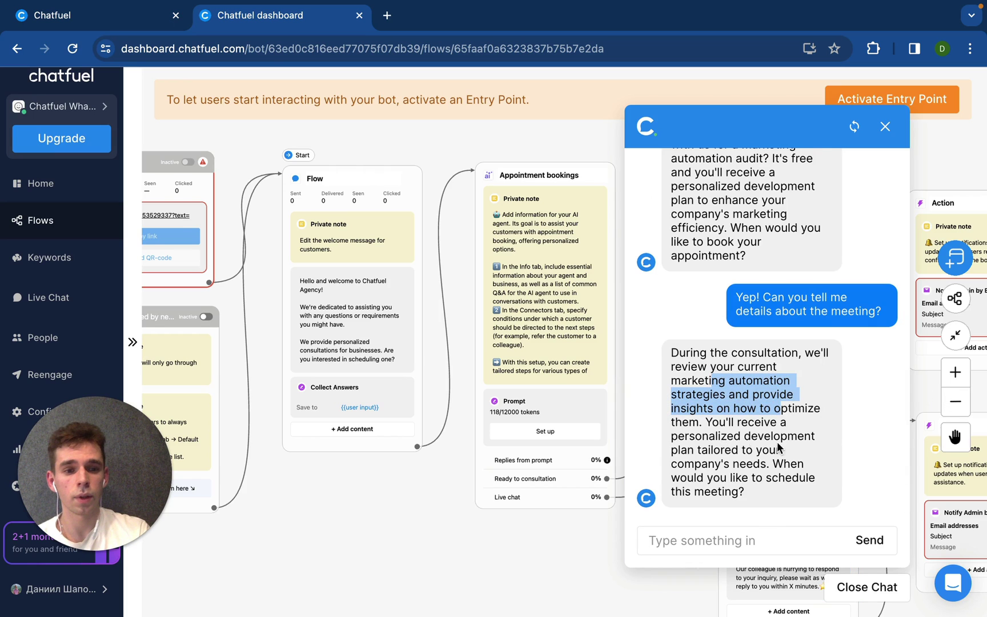
click(786, 467)
click(767, 543)
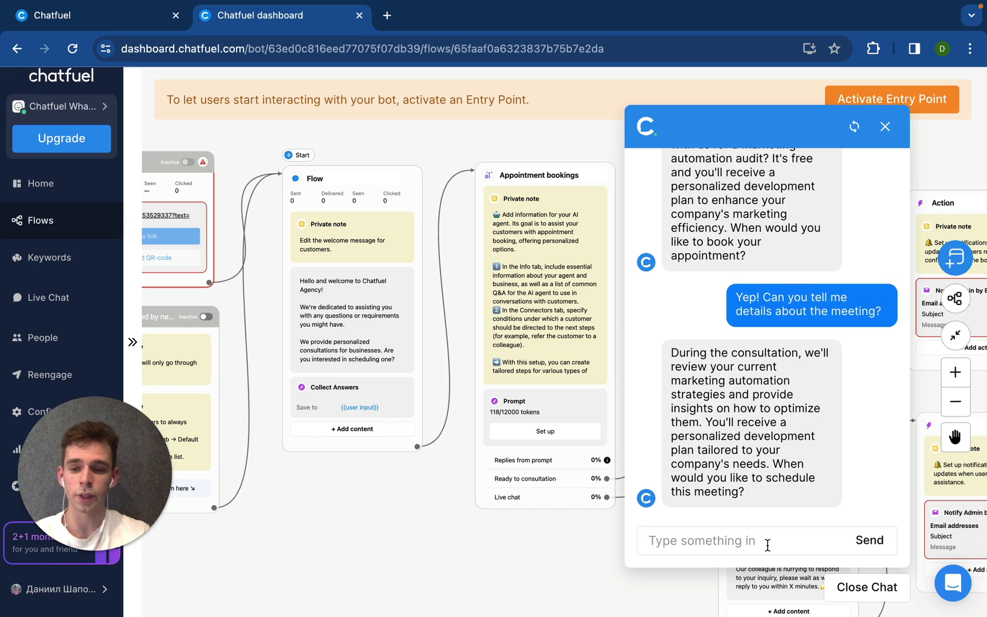
text(What time slo)
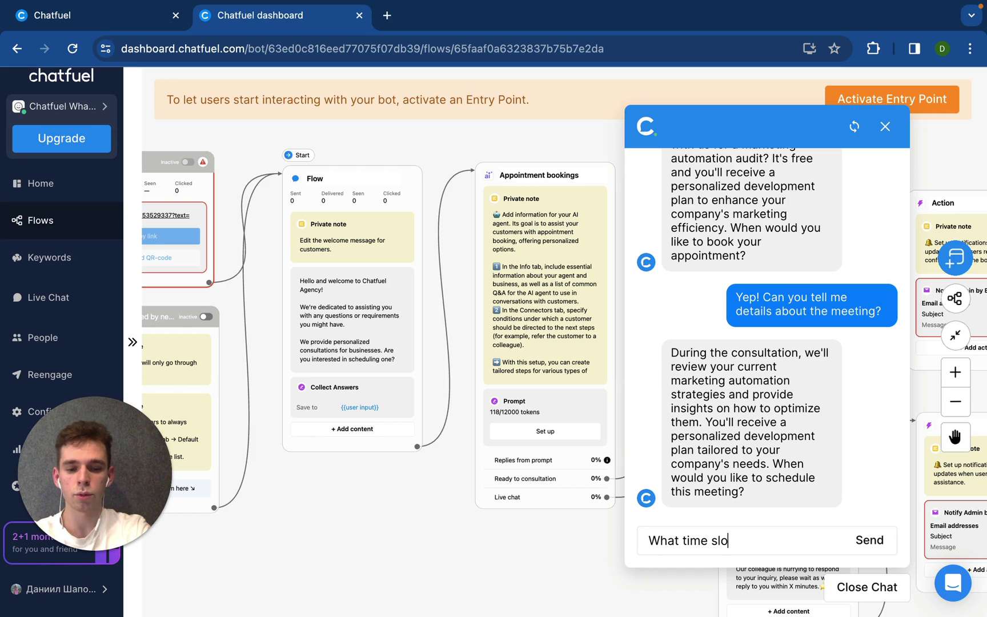
text(ts do you have)
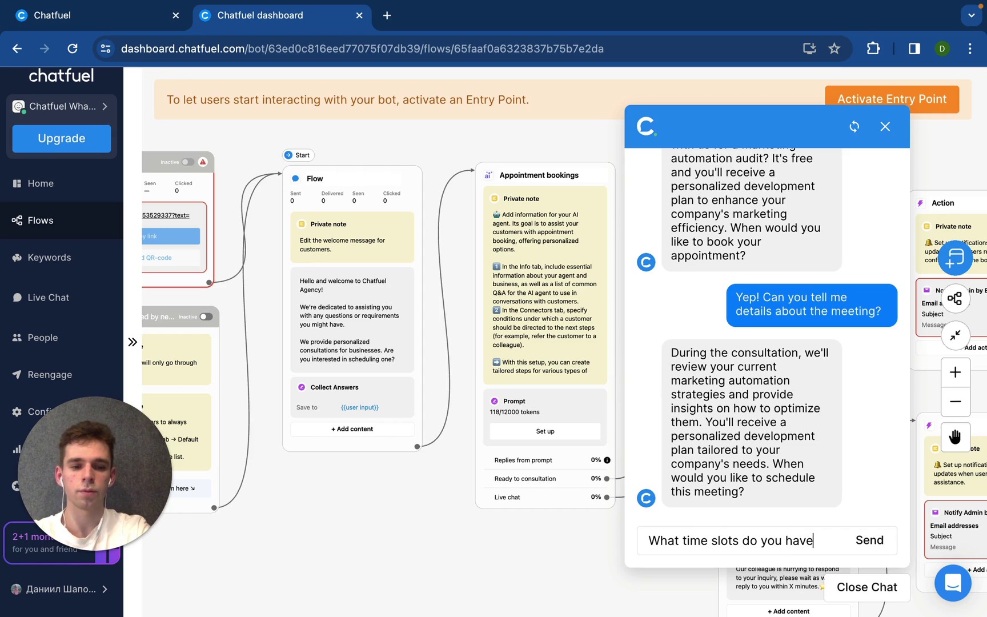
text(?)
Step: Ask 'What time slots do you have?', pick 'Monday 9 am', then send email and name
key(Return)
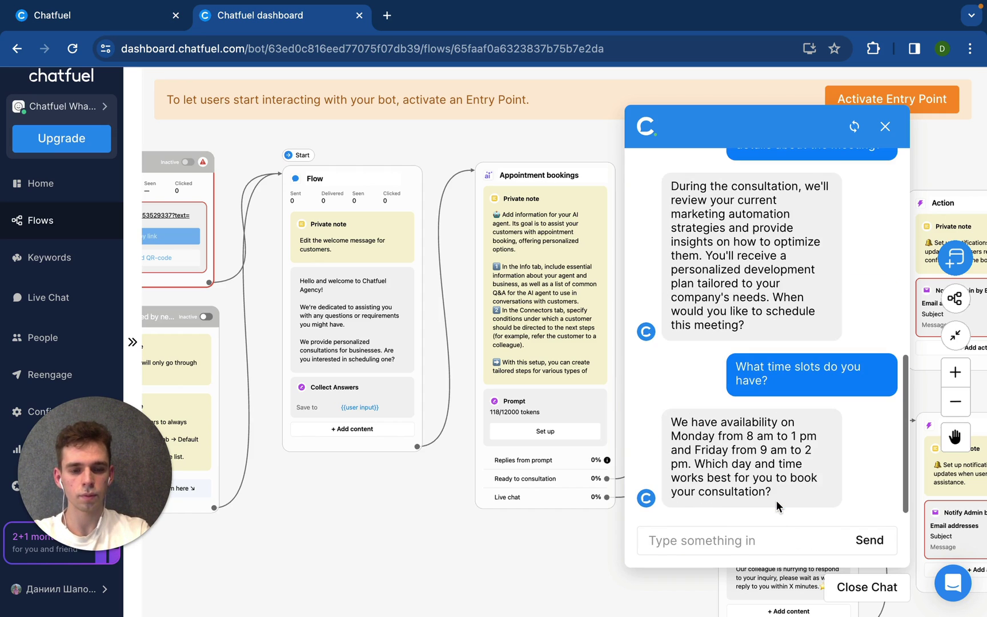
drag(692, 421, 794, 421)
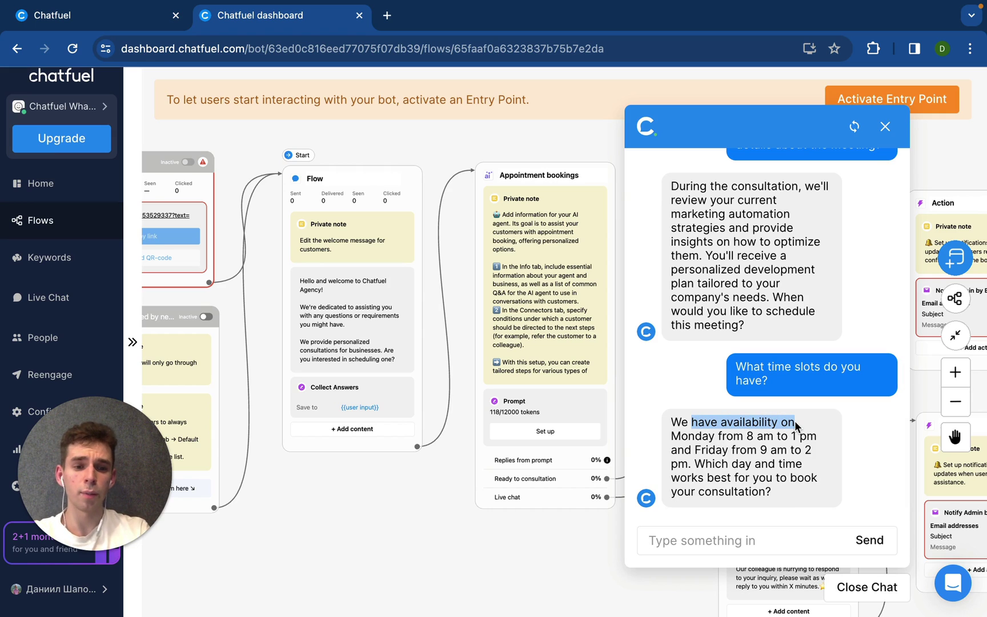
click(735, 454)
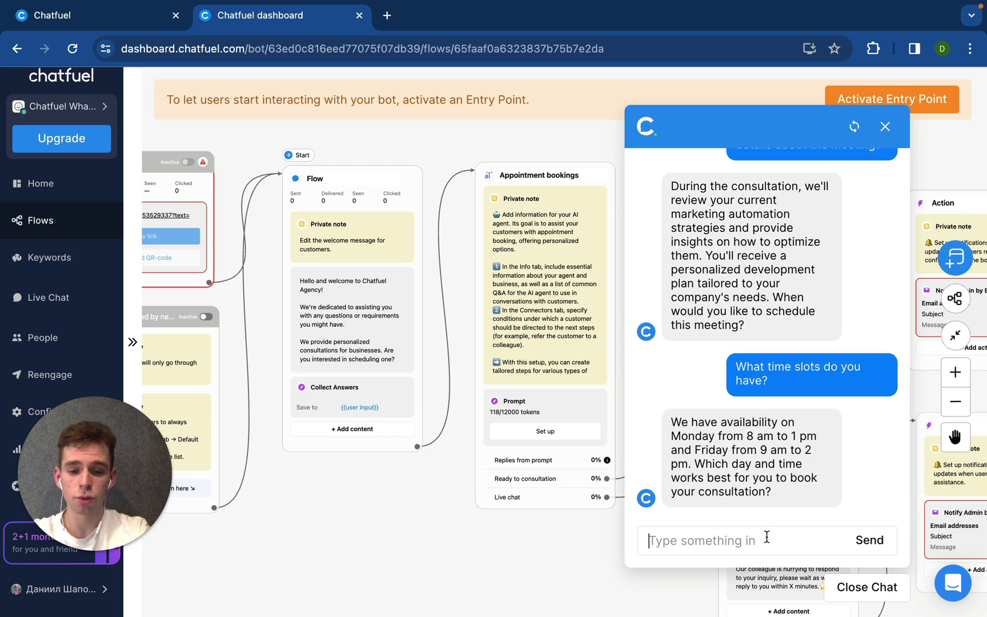
text(Monday)
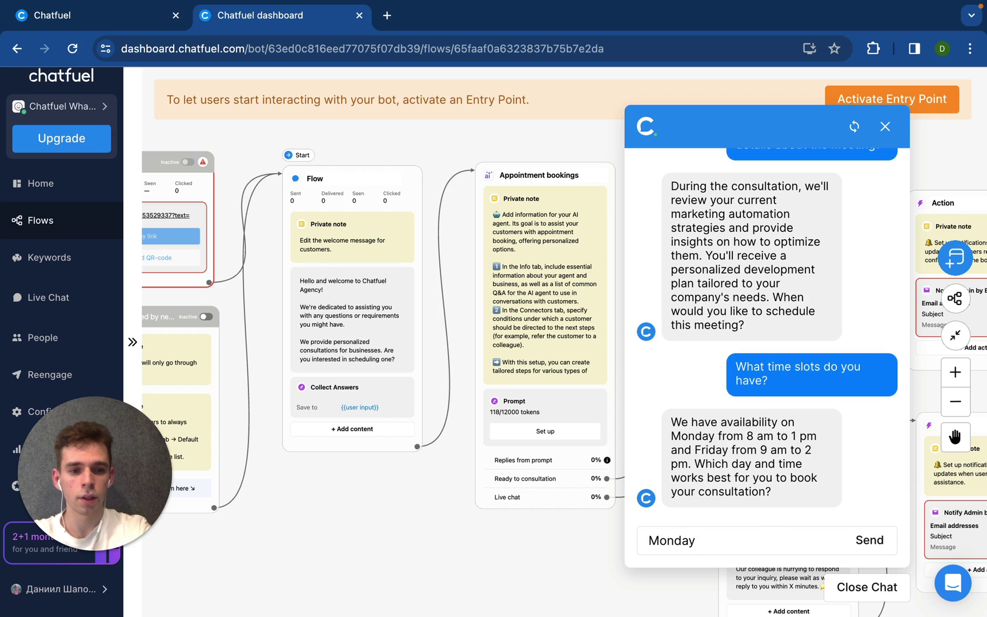
text( 9 am)
key(Return)
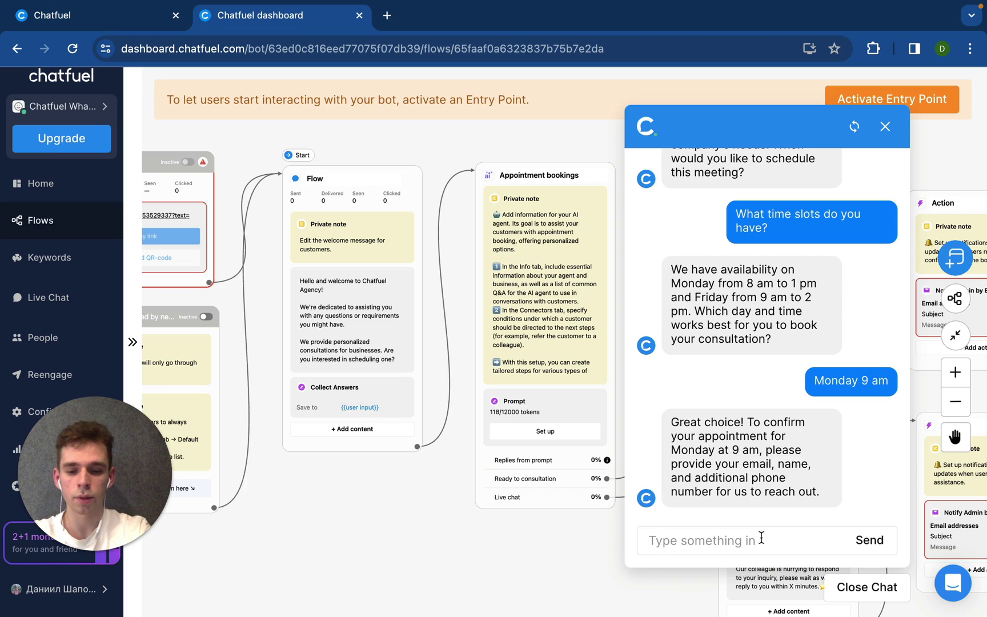
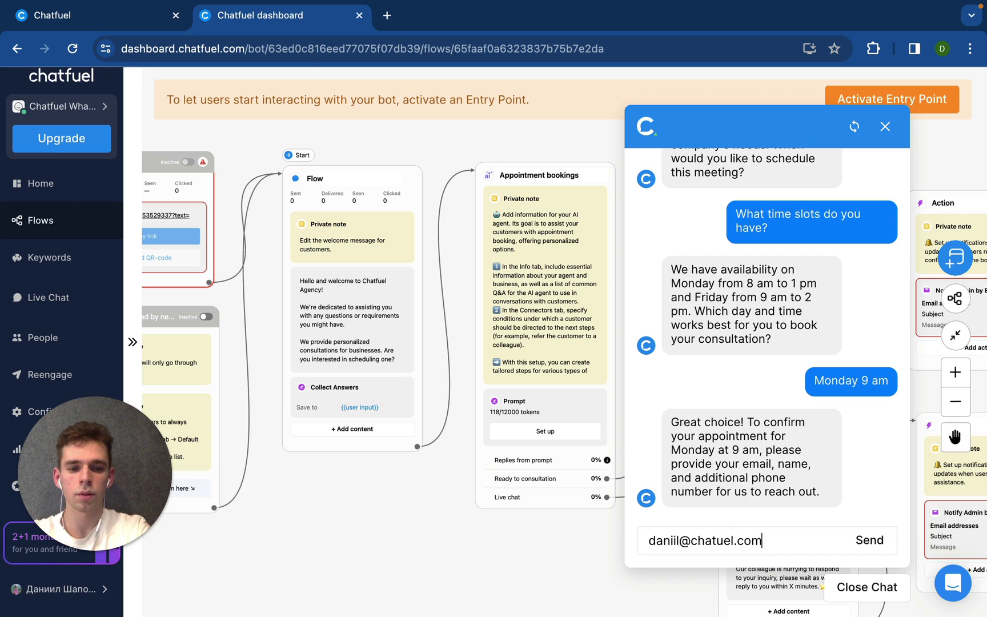
key(shift+Return)
text(Daniil)
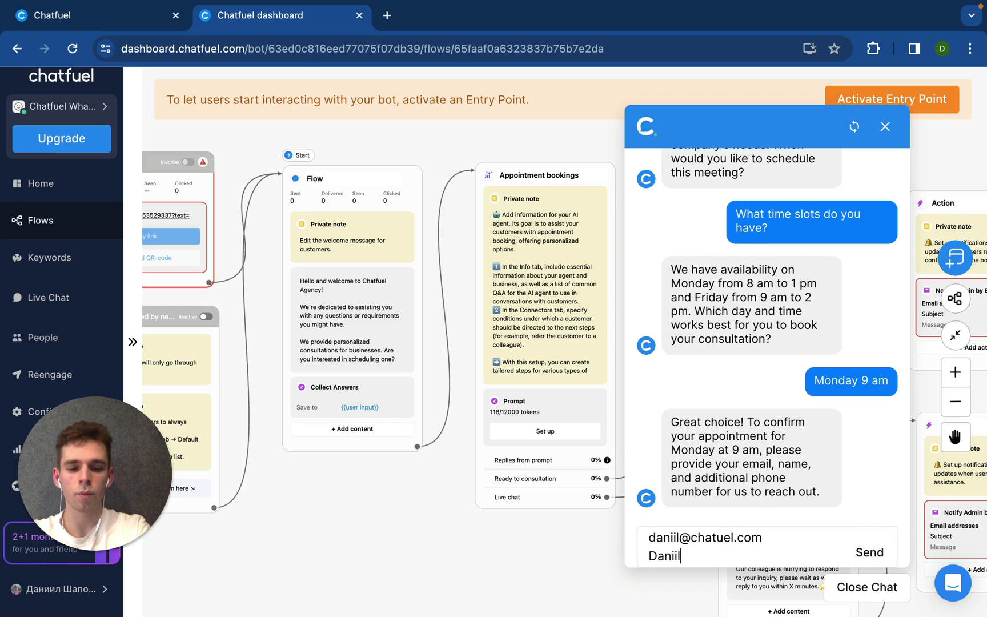
key(Return)
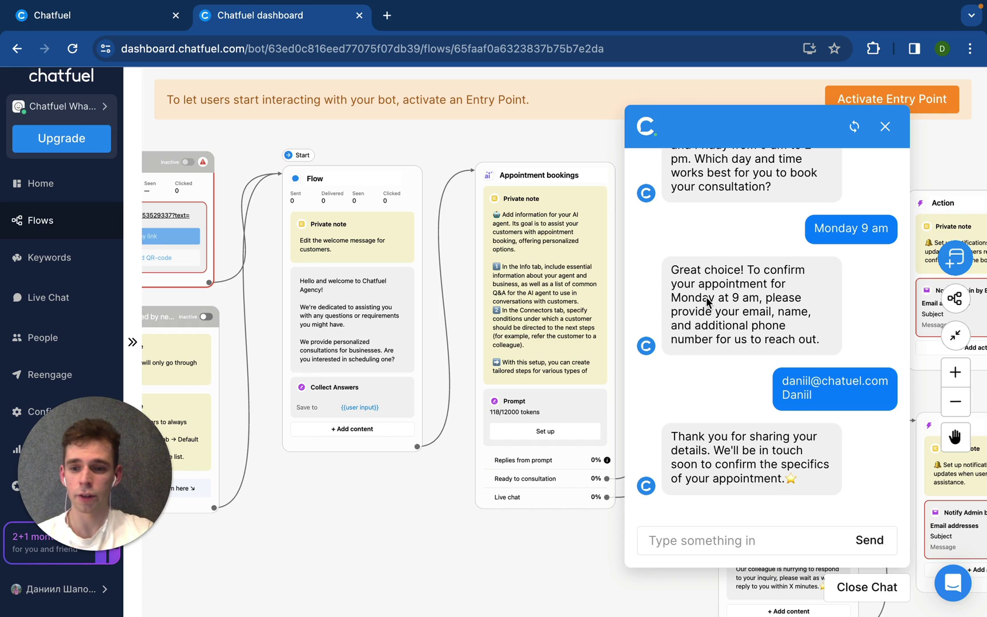
Step: Close the test chat preview and pan the canvas to show more flow nodes
click(885, 126)
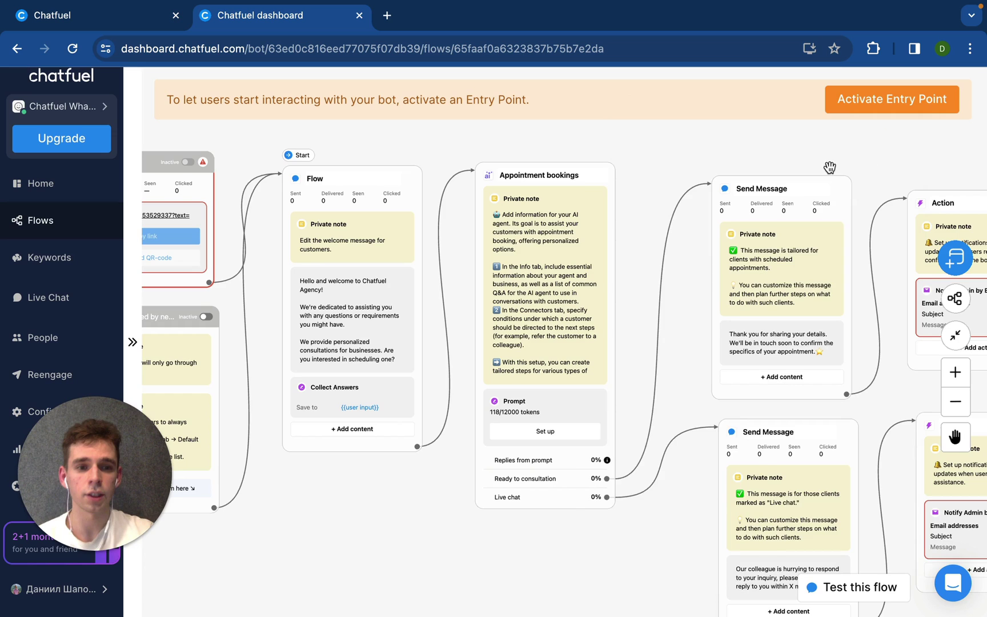
scroll(748, 205, right, 2)
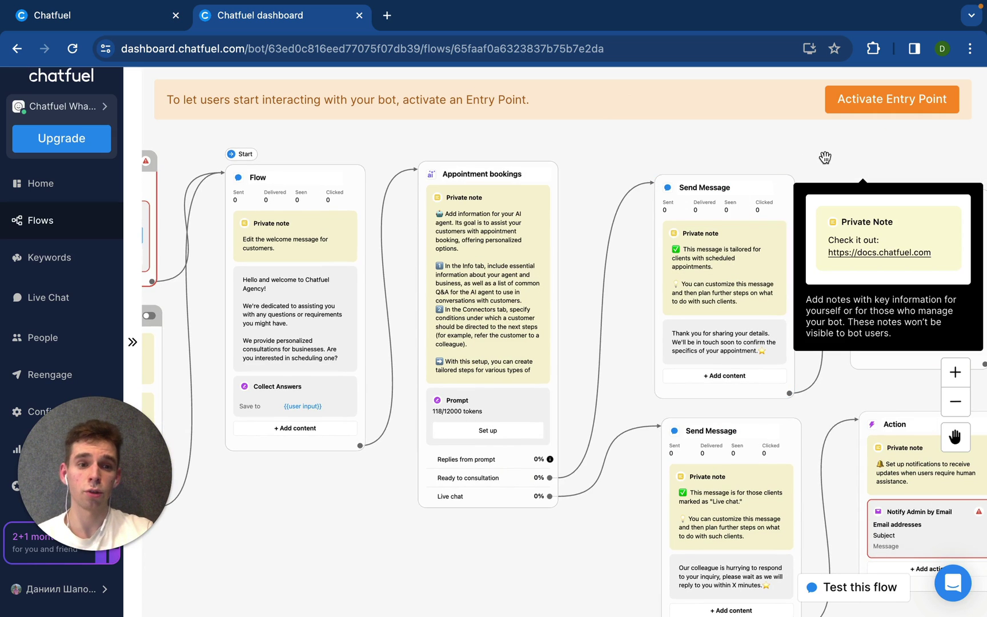
drag(820, 159, 753, 154)
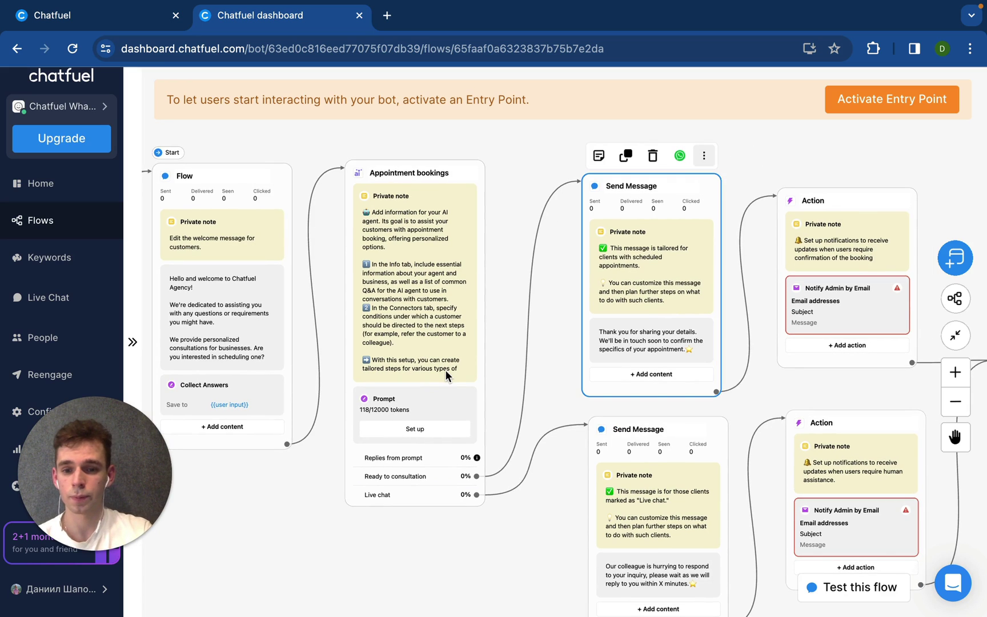